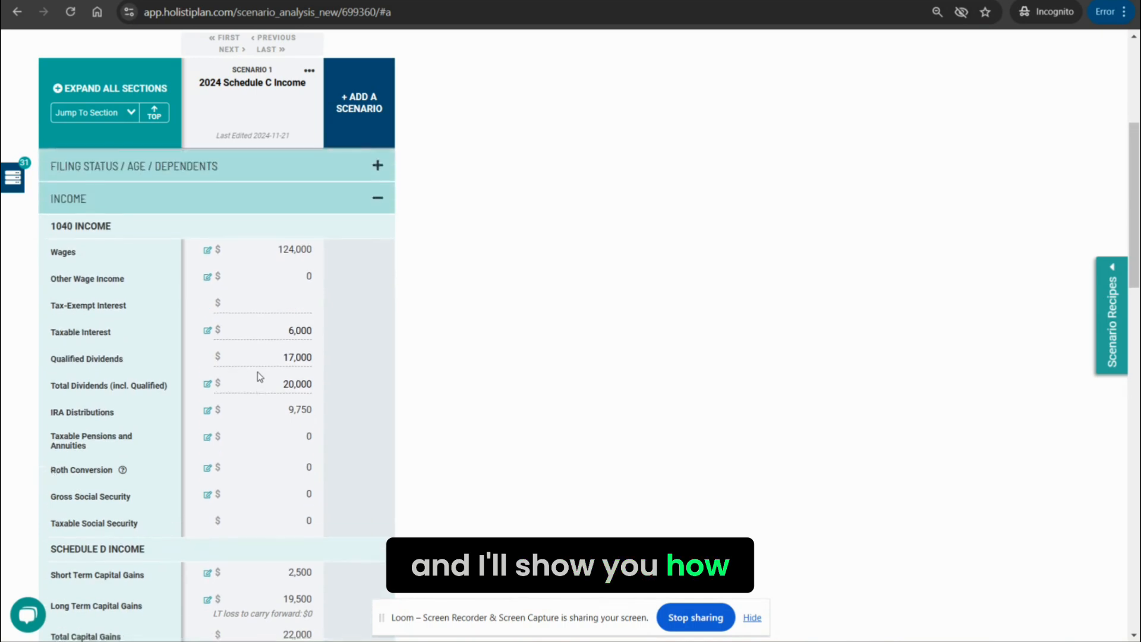
Examine the scenario's household heading, general information and income section down to the Schedule C Income line under Schedule 1 Income.
scroll(303, 216, "up", 1)
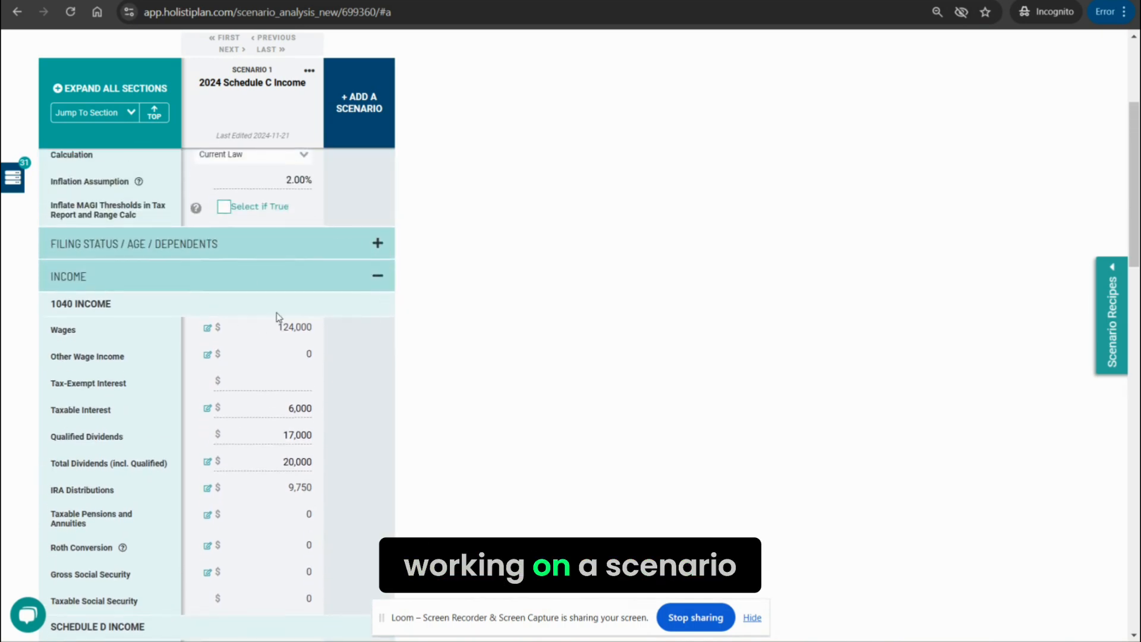
scroll(275, 297, "up", 3)
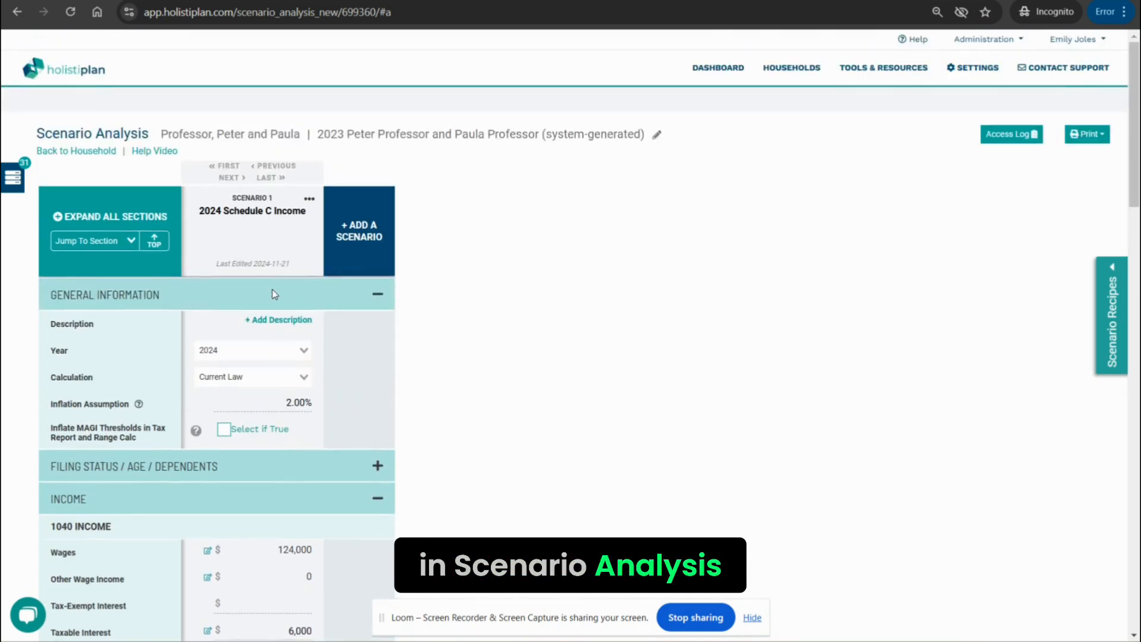
left_click_drag(160, 134, 301, 135)
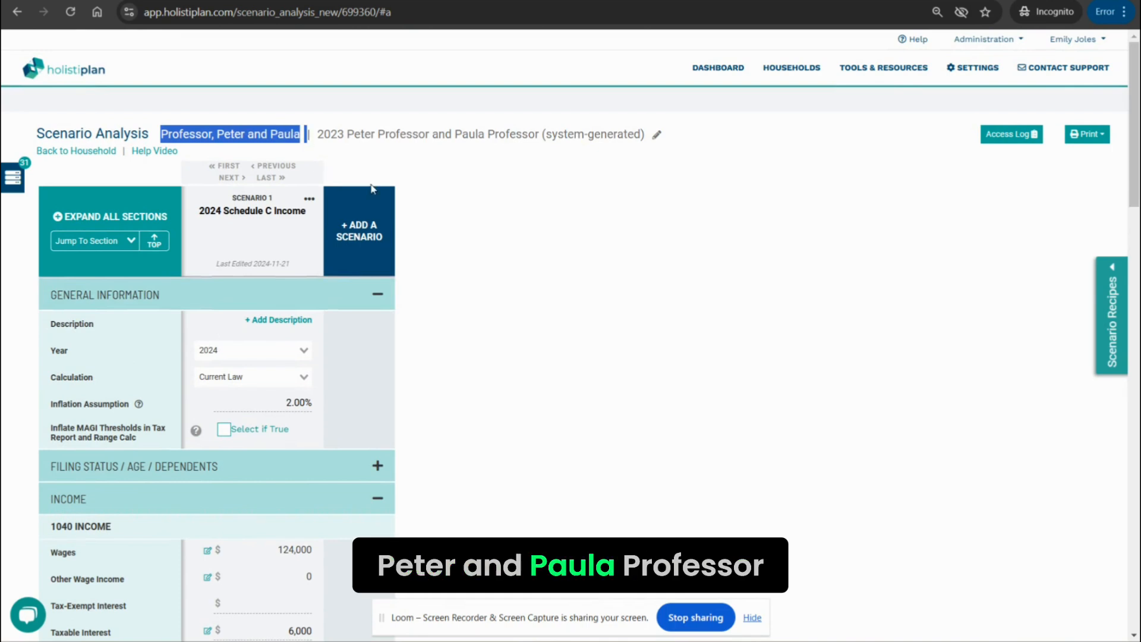
left_click(440, 179)
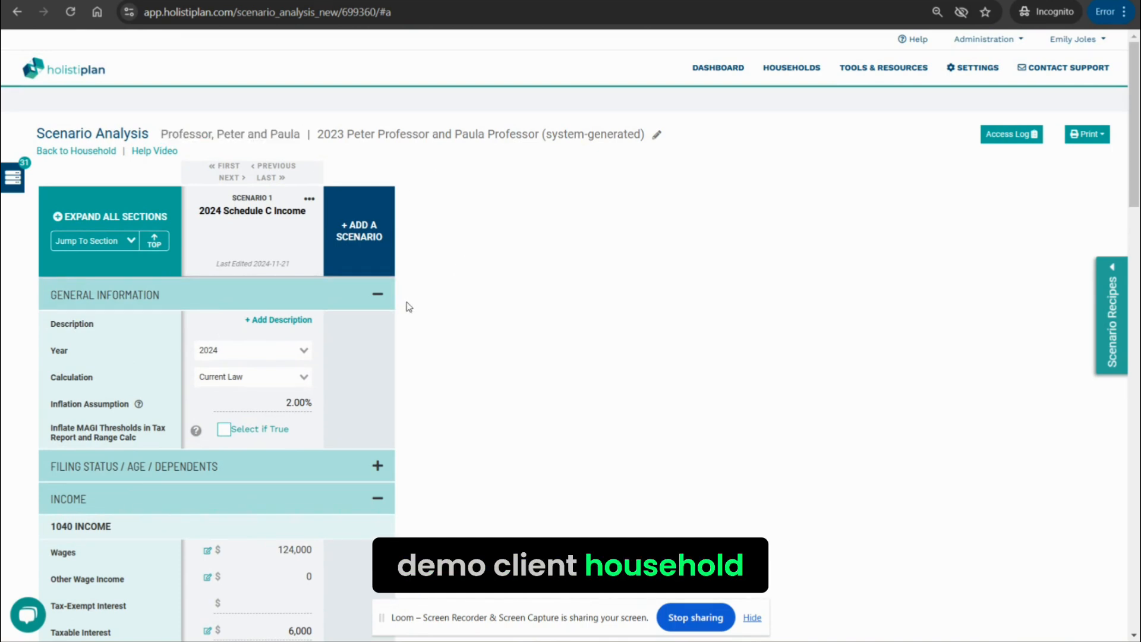
scroll(255, 249, "down", 6)
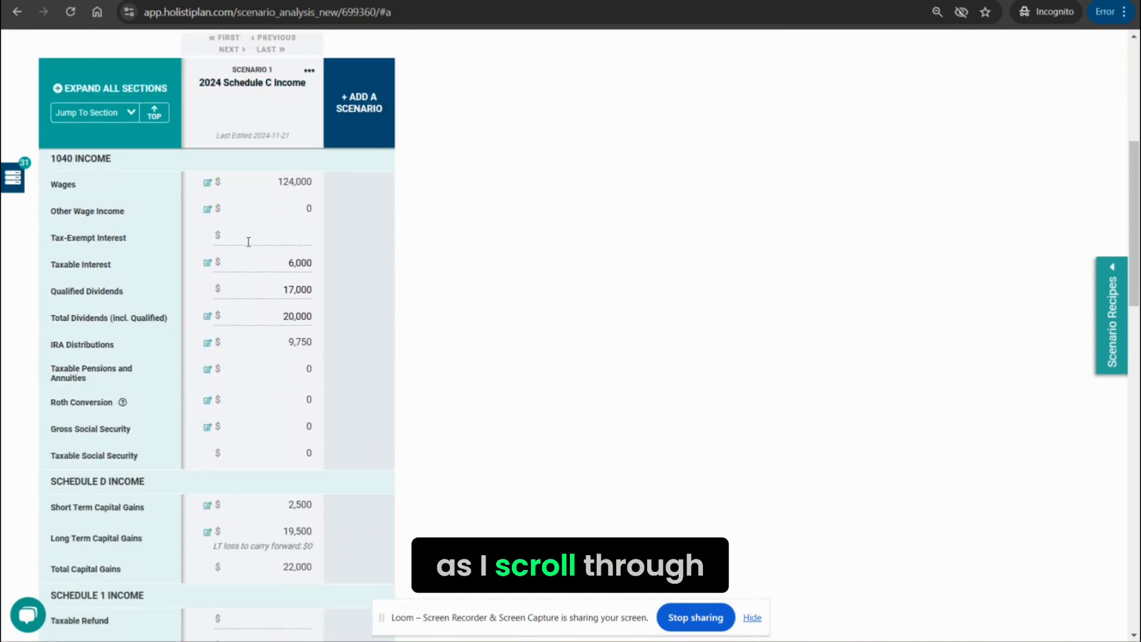
scroll(56, 206, "up", 1)
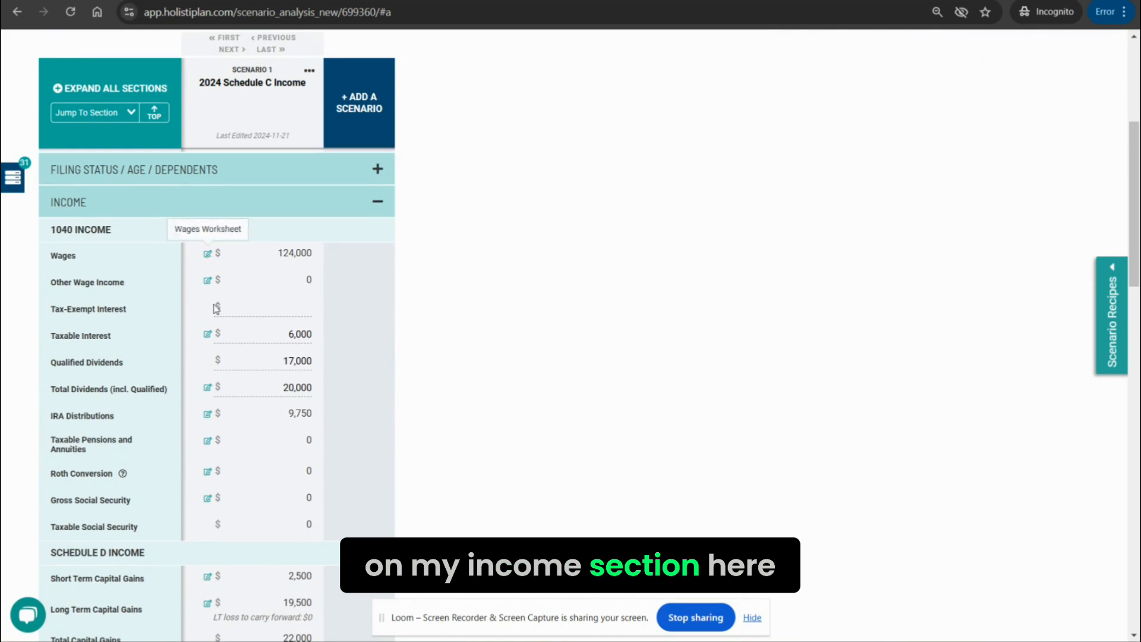
scroll(217, 356, "down", 6)
scroll(215, 370, "down", 2)
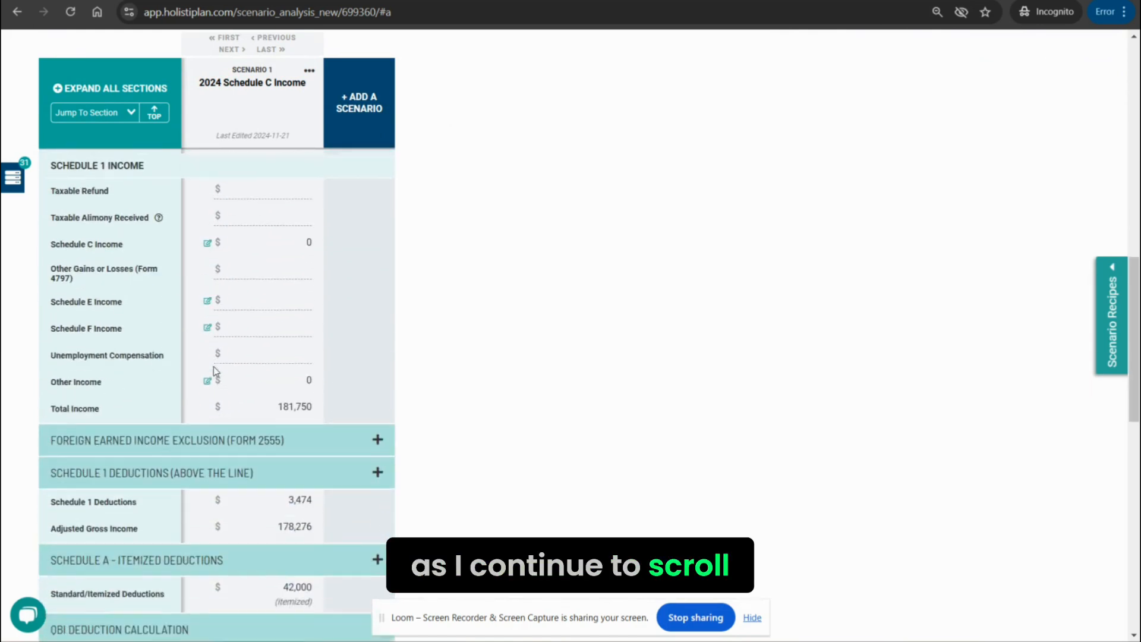
scroll(212, 366, "up", 1)
left_click_drag(50, 221, 168, 226)
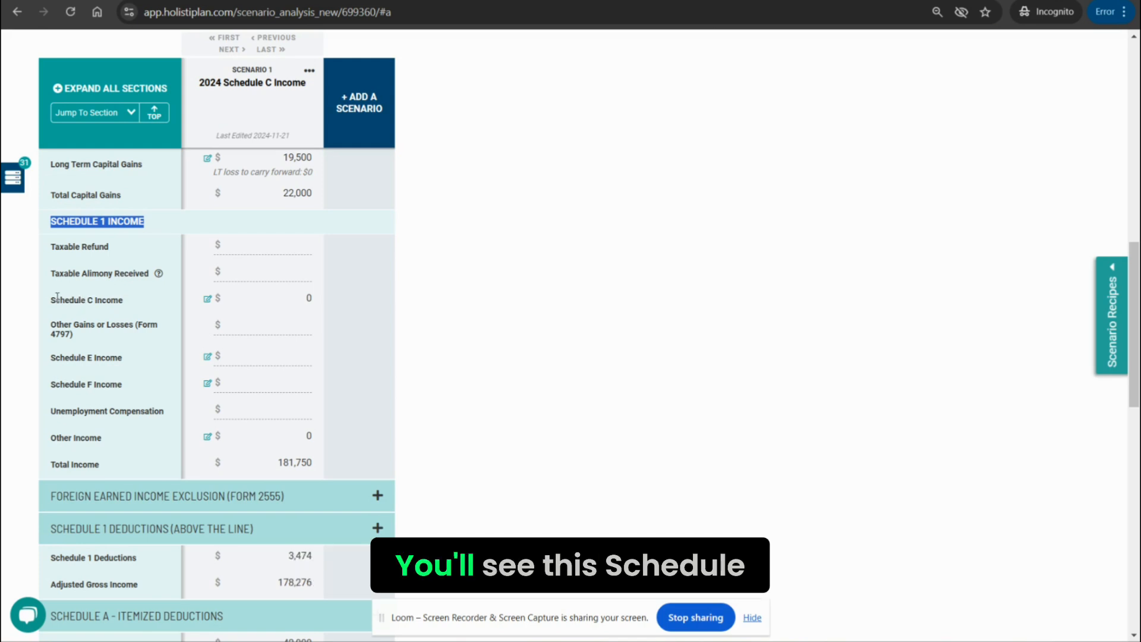
left_click_drag(50, 300, 125, 301)
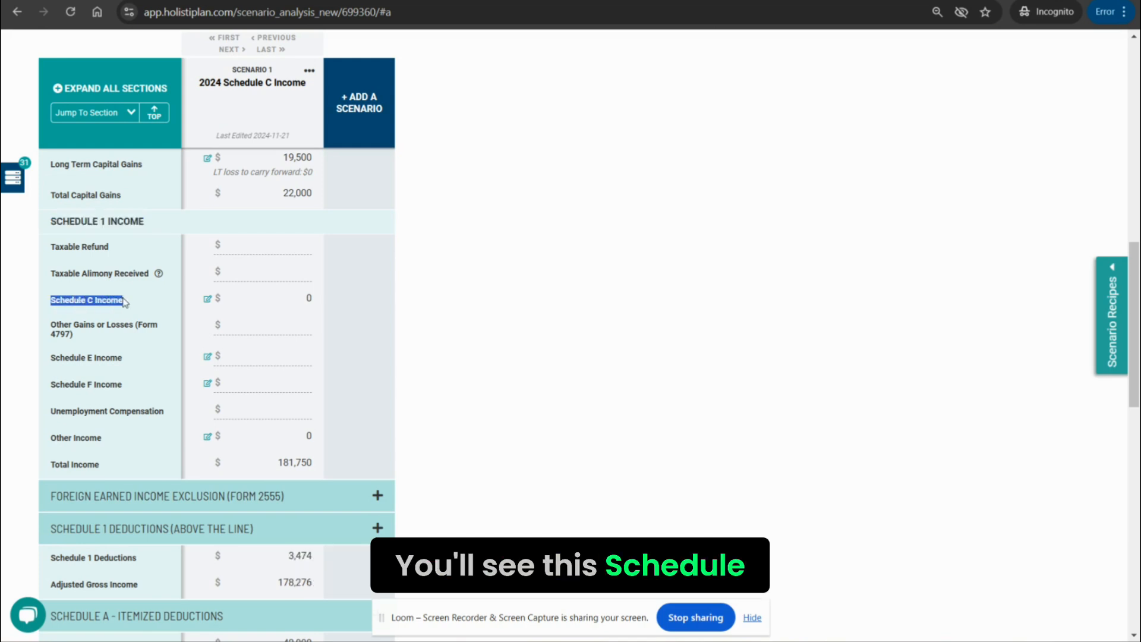
Create a blank Schedule C entity for the scenario's Schedule C Income.
left_click(207, 299)
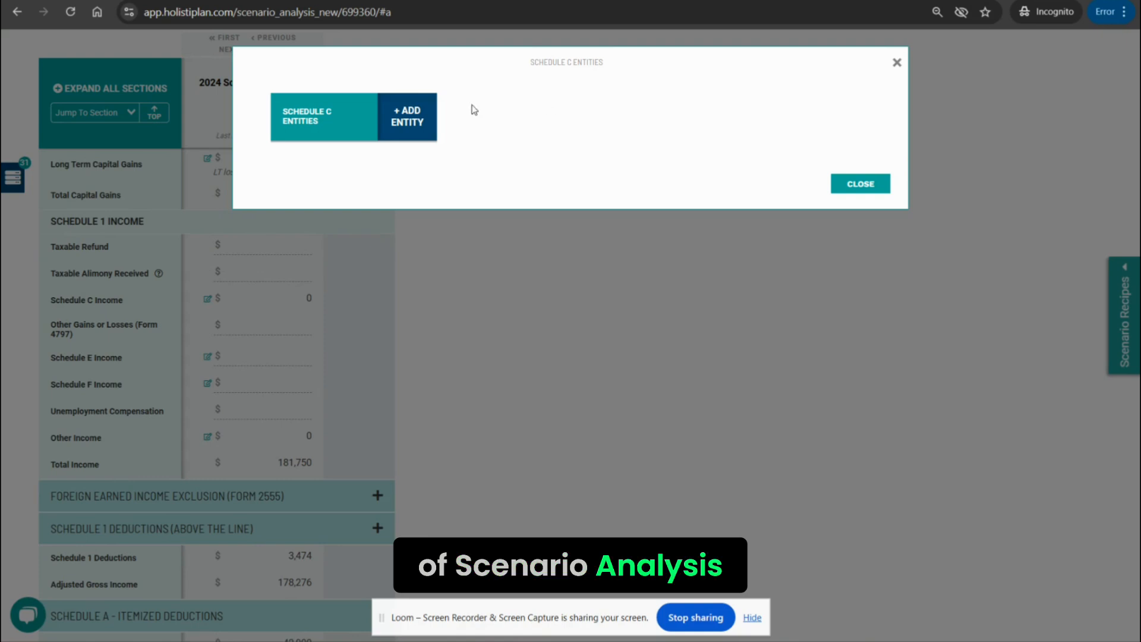
left_click(413, 116)
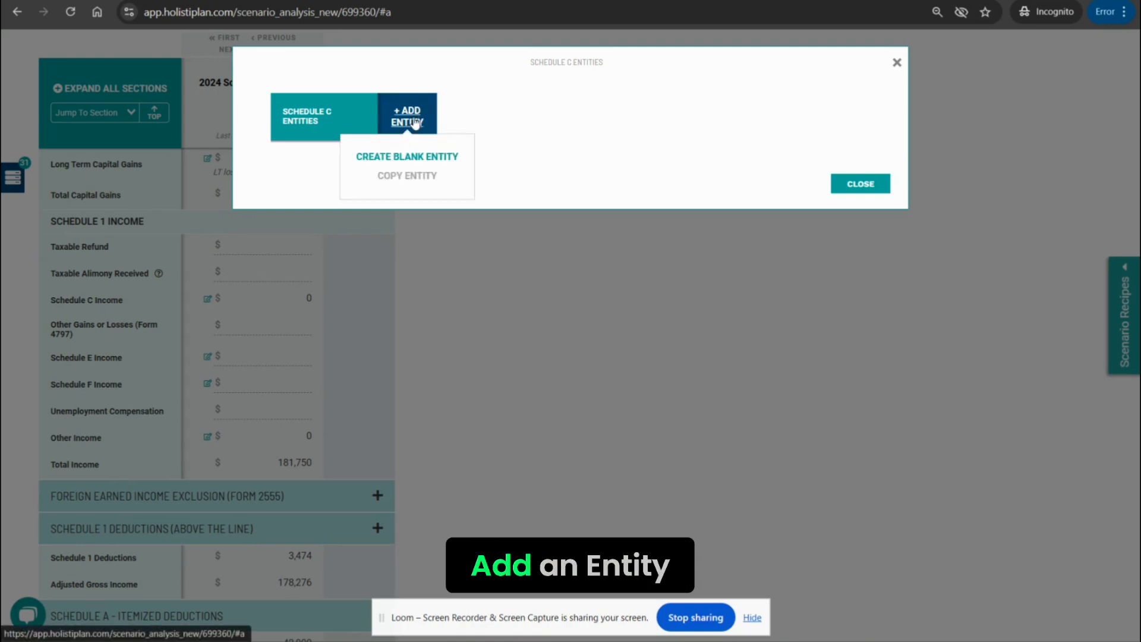
left_click(408, 156)
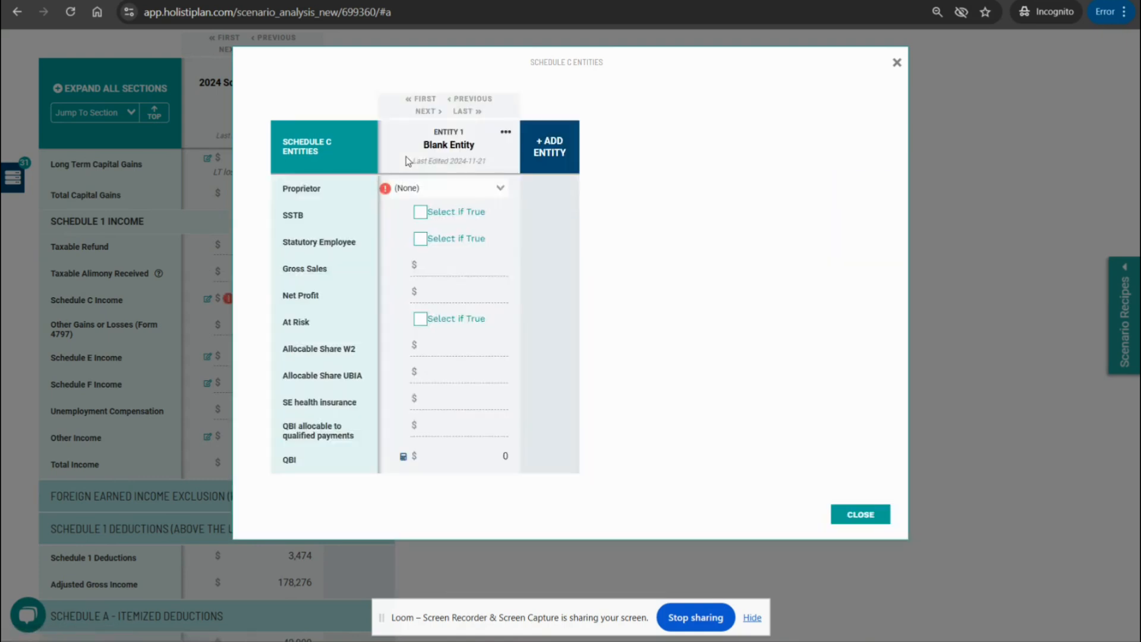
Name the blank entity with the wife's first name in possessive form plus "Consulting LLC" and choose her as proprietor.
triple_click(445, 145)
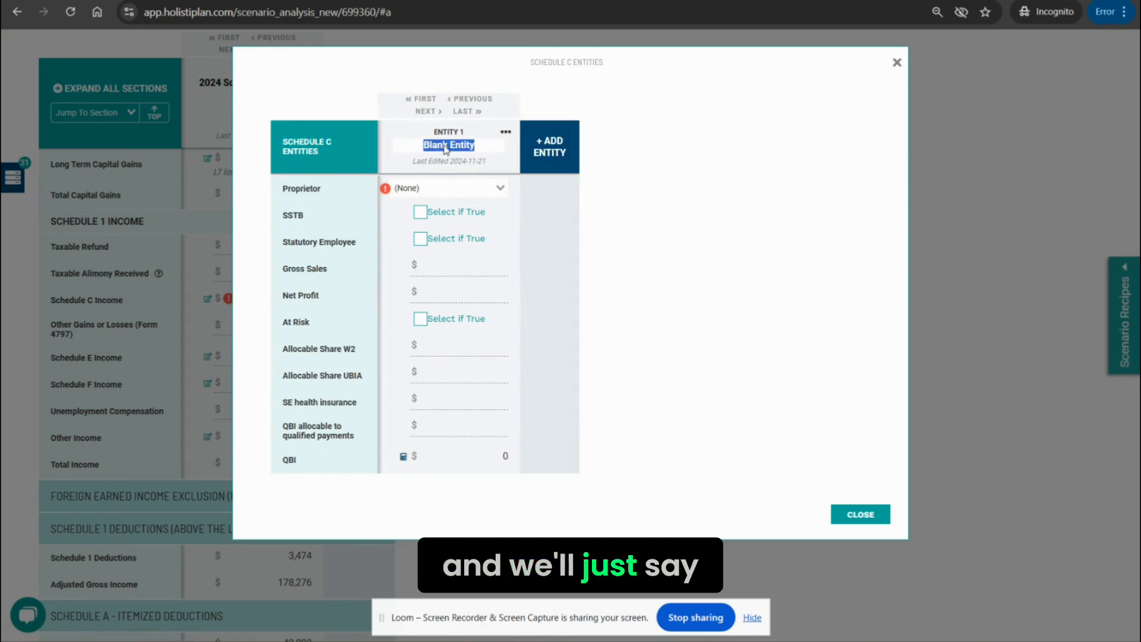
type("Paula's C")
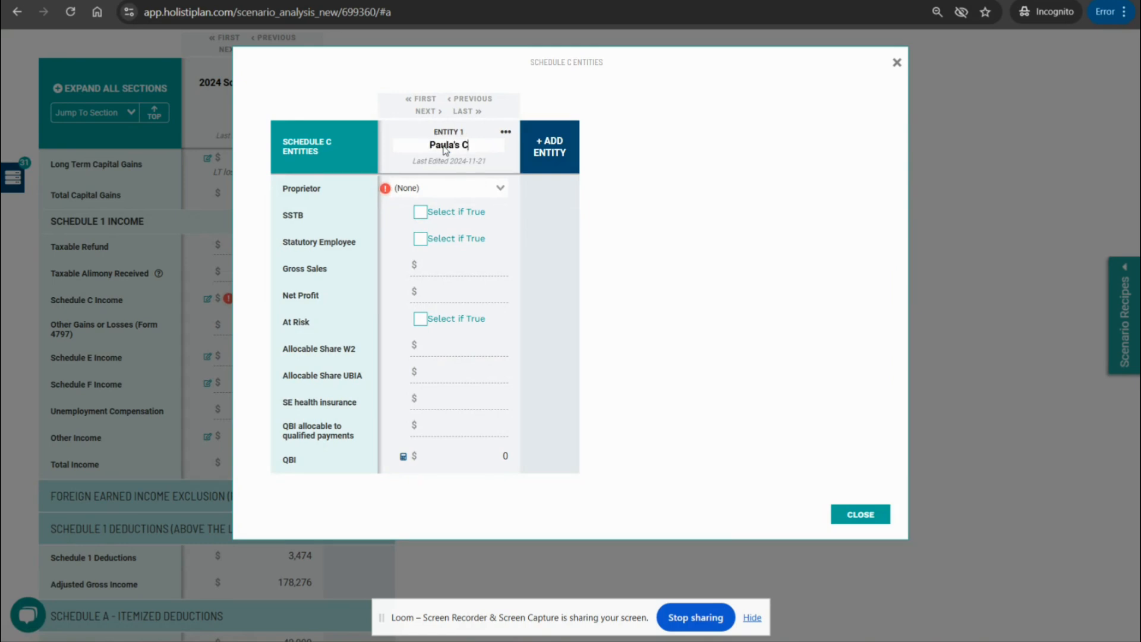
type("onsultng LLC")
left_click(486, 188)
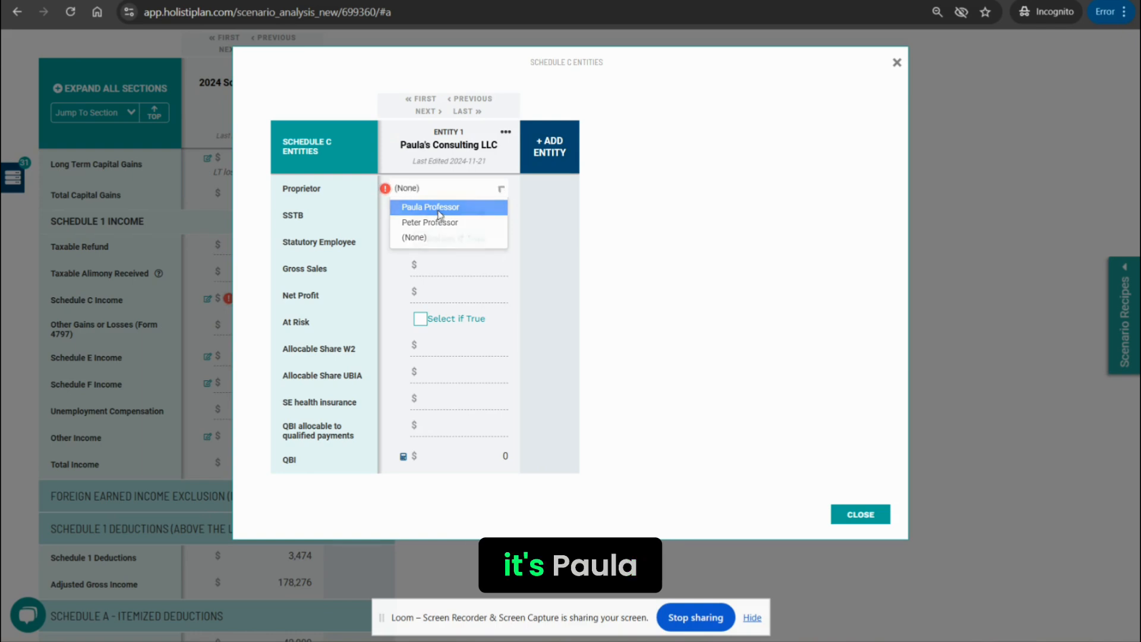
left_click(439, 209)
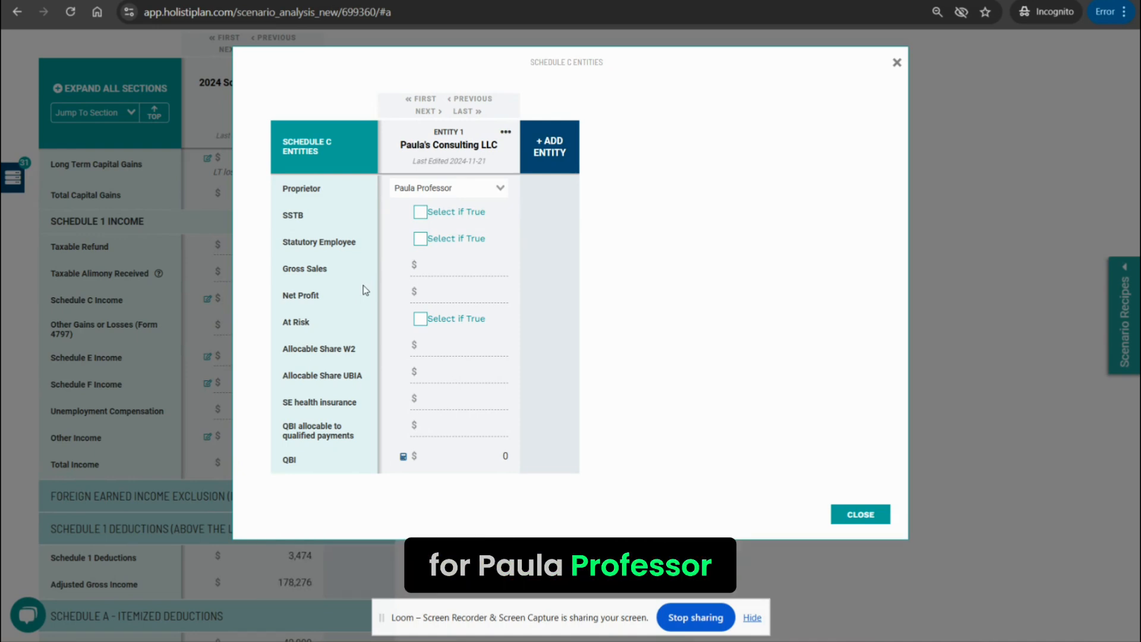
Set the consulting entity's Gross Sales to 65,000 and its Net Profit to 55,000.
left_click(442, 269)
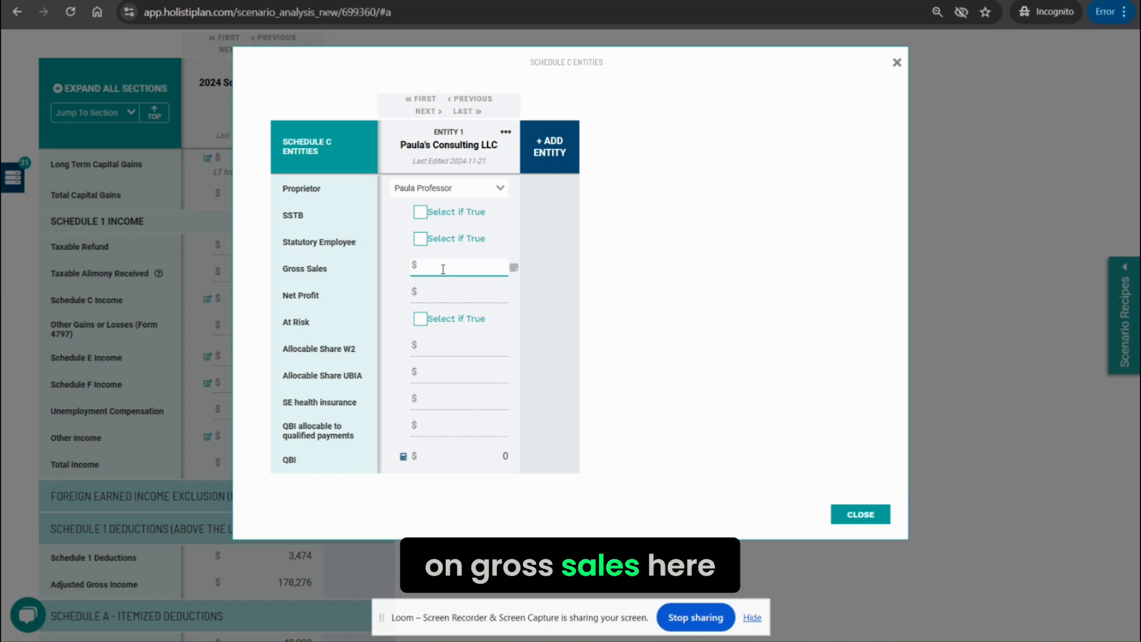
type("65000")
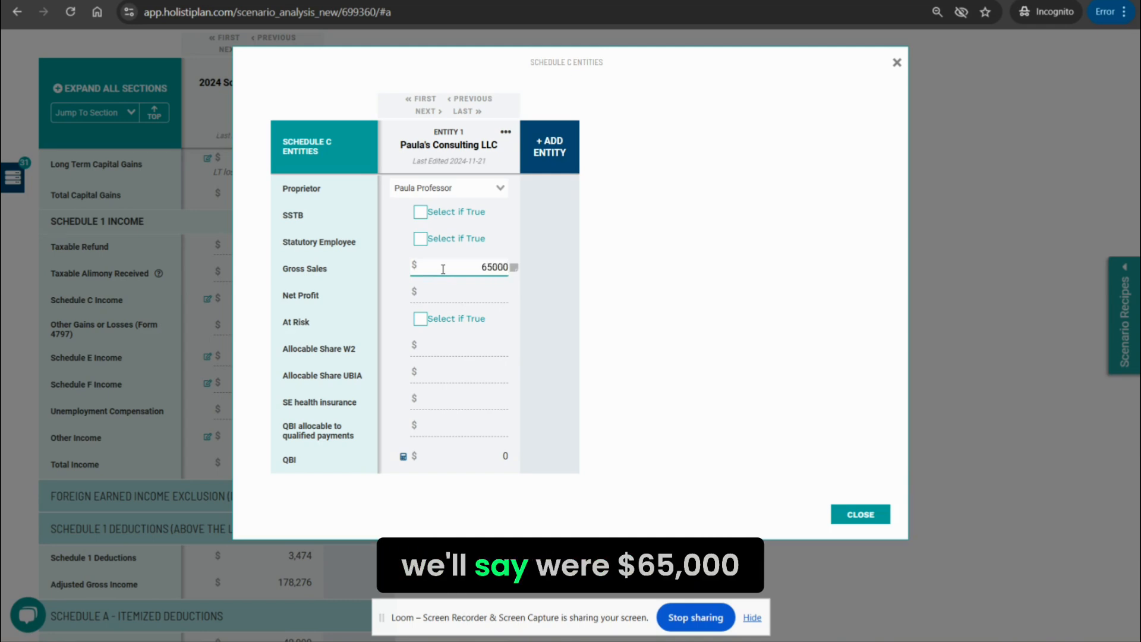
left_click(477, 245)
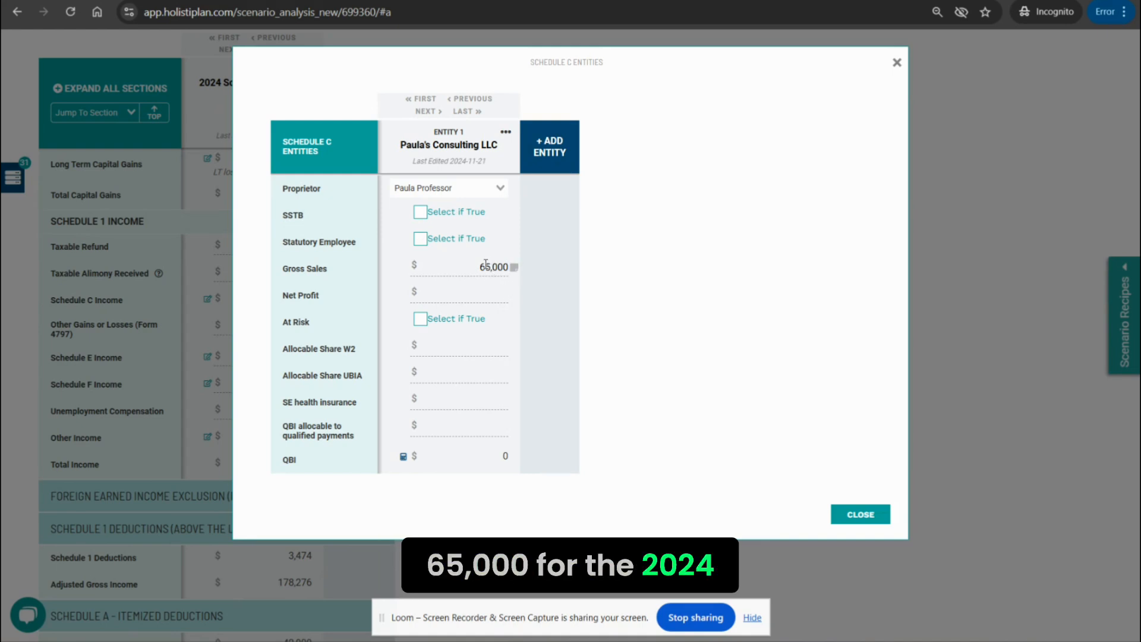
left_click(484, 297)
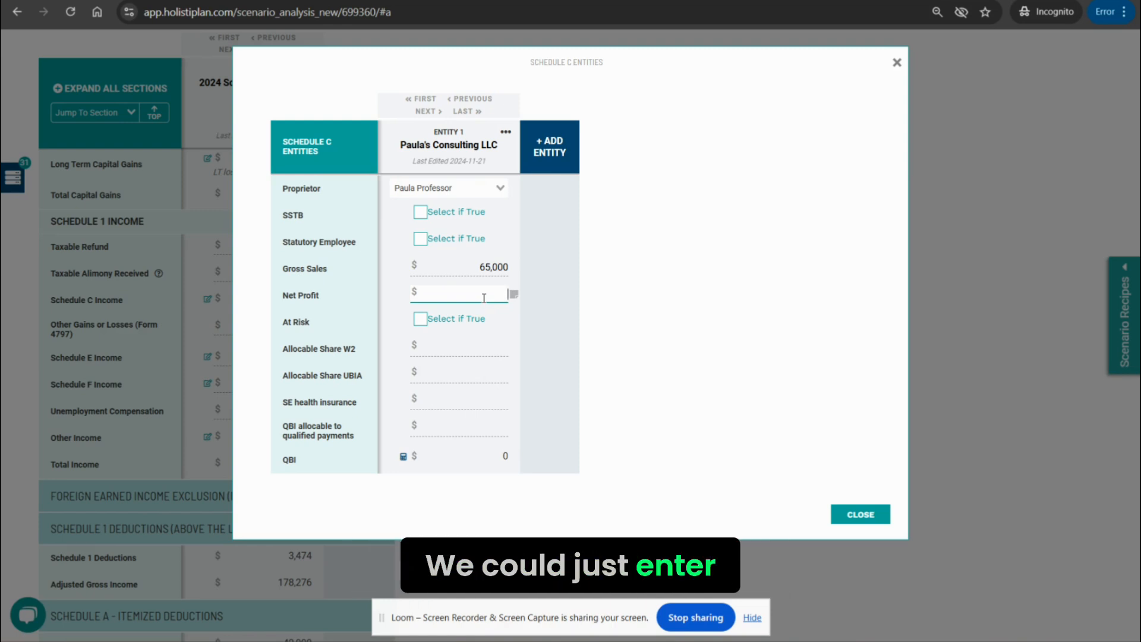
type("55000")
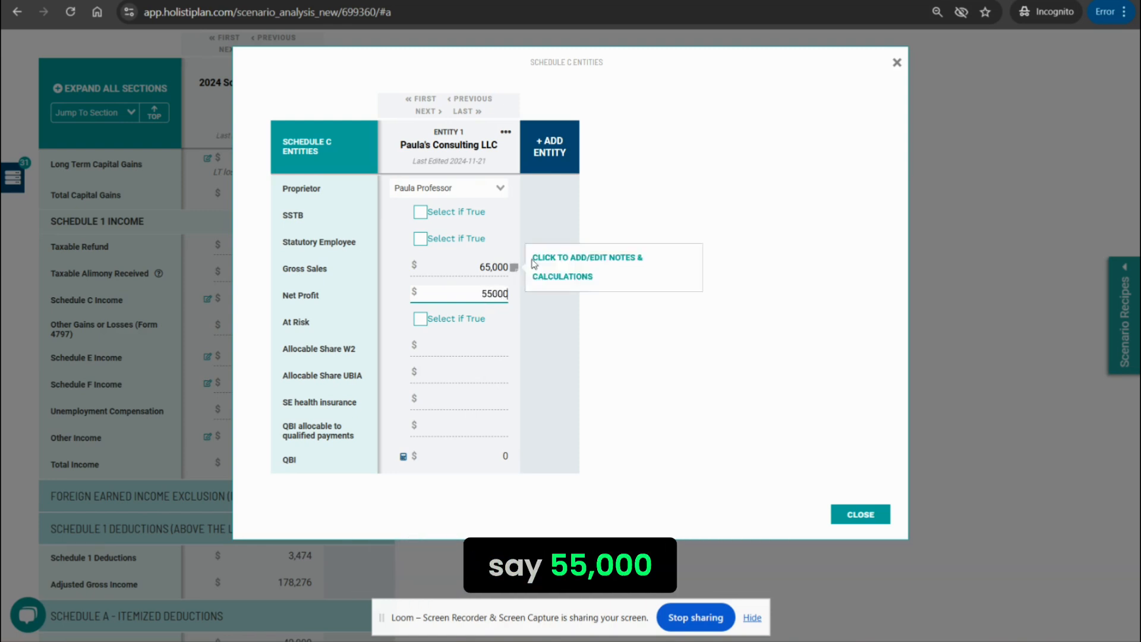
left_click(533, 233)
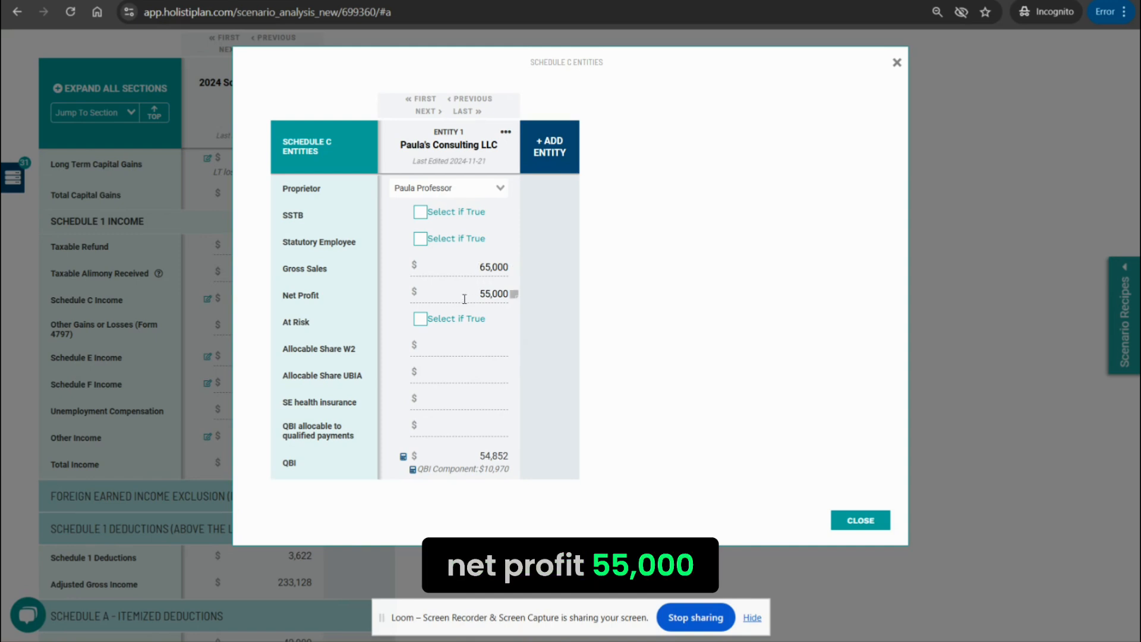
Write the note "$10k Expenses" in the Net Profit value's notes and calculations.
left_click(513, 293)
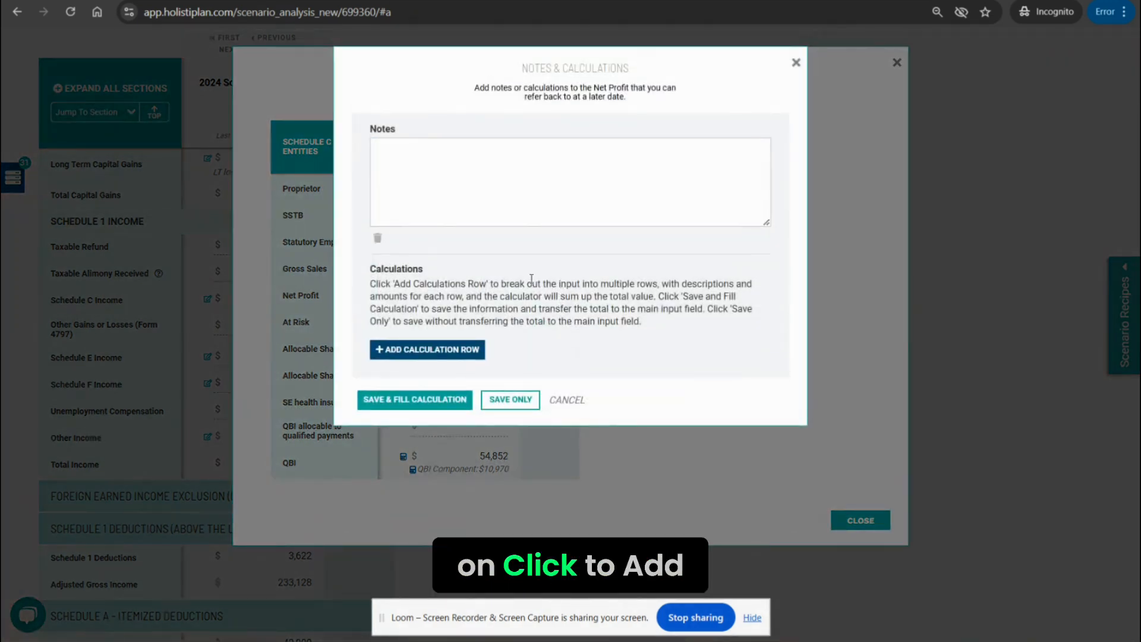
left_click(467, 176)
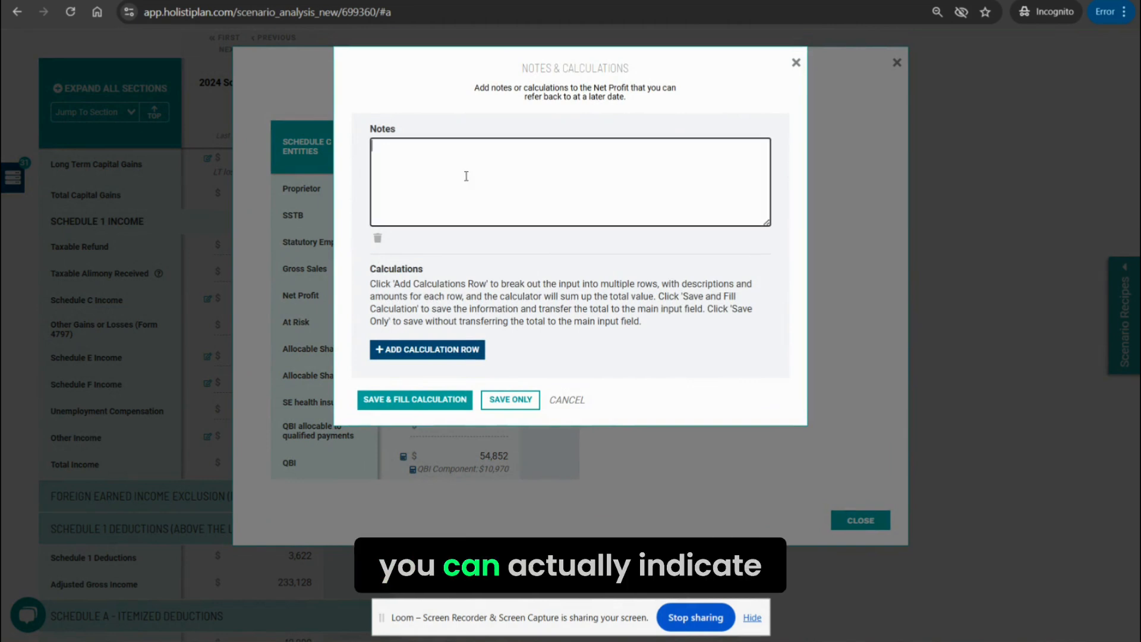
type("$10k")
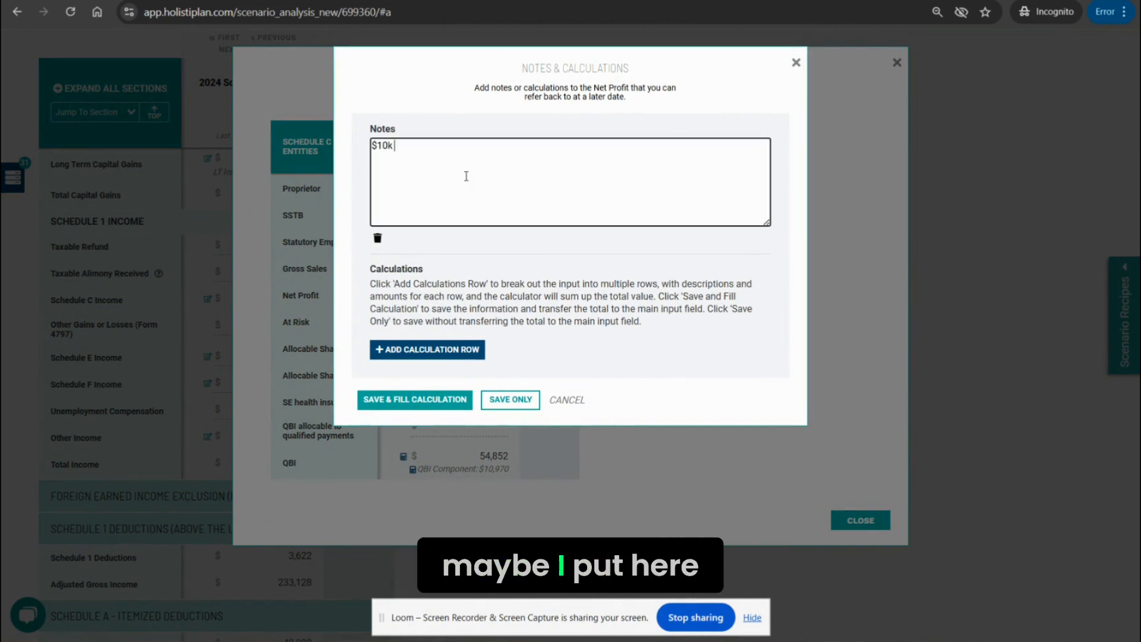
type(" Expenses")
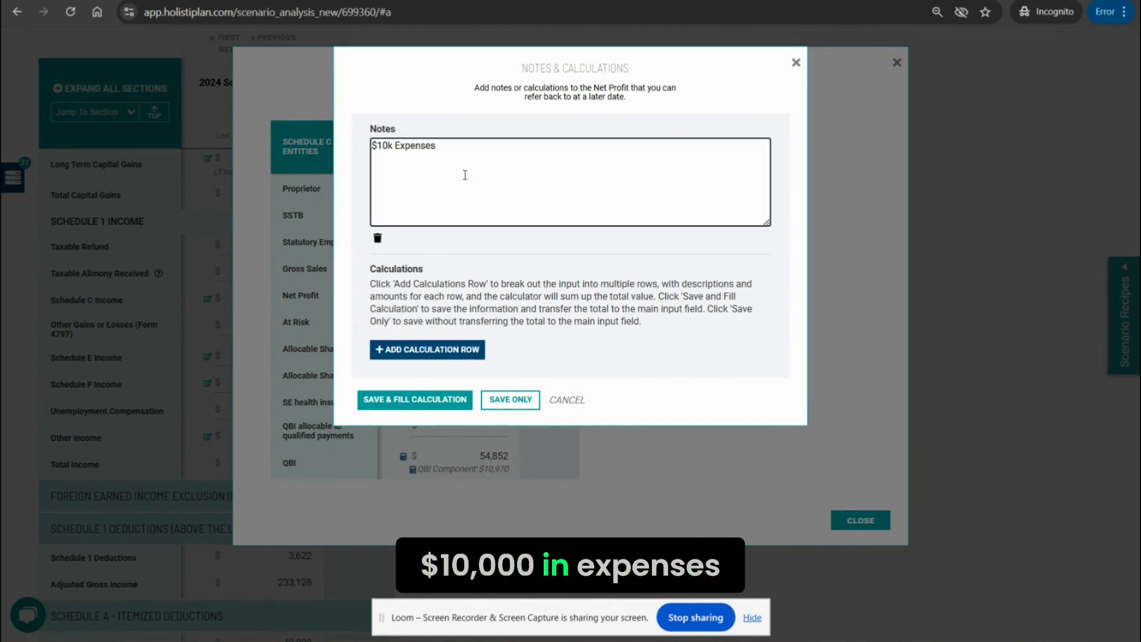
Add a Net Profit calculation row described as "Gross Sales" with an amount of 65,000.
left_click(426, 349)
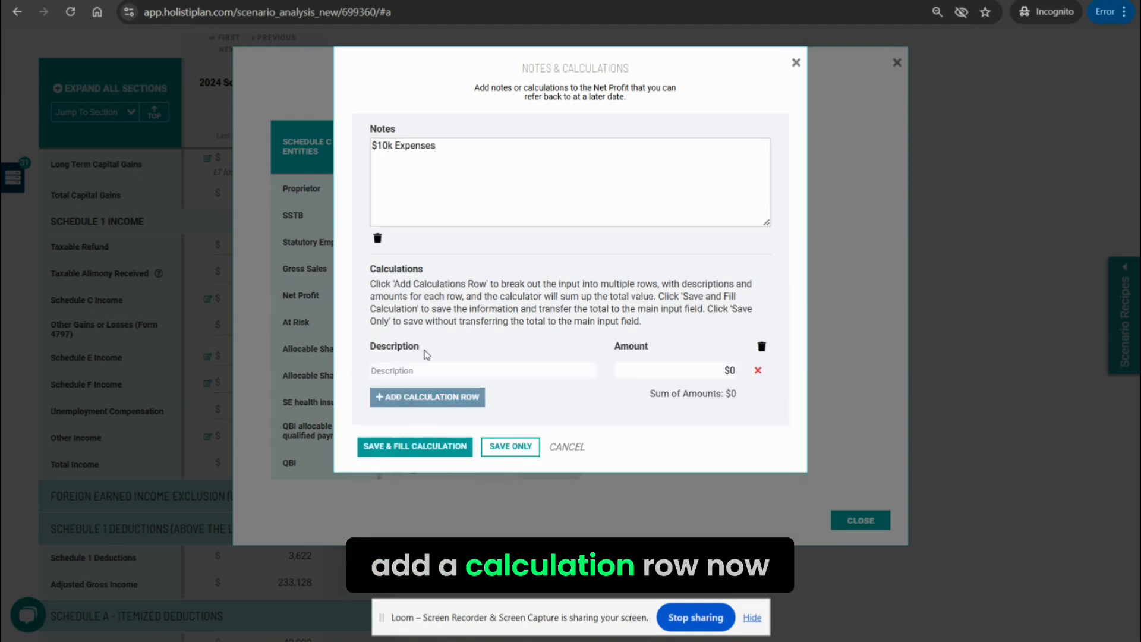
left_click(426, 369)
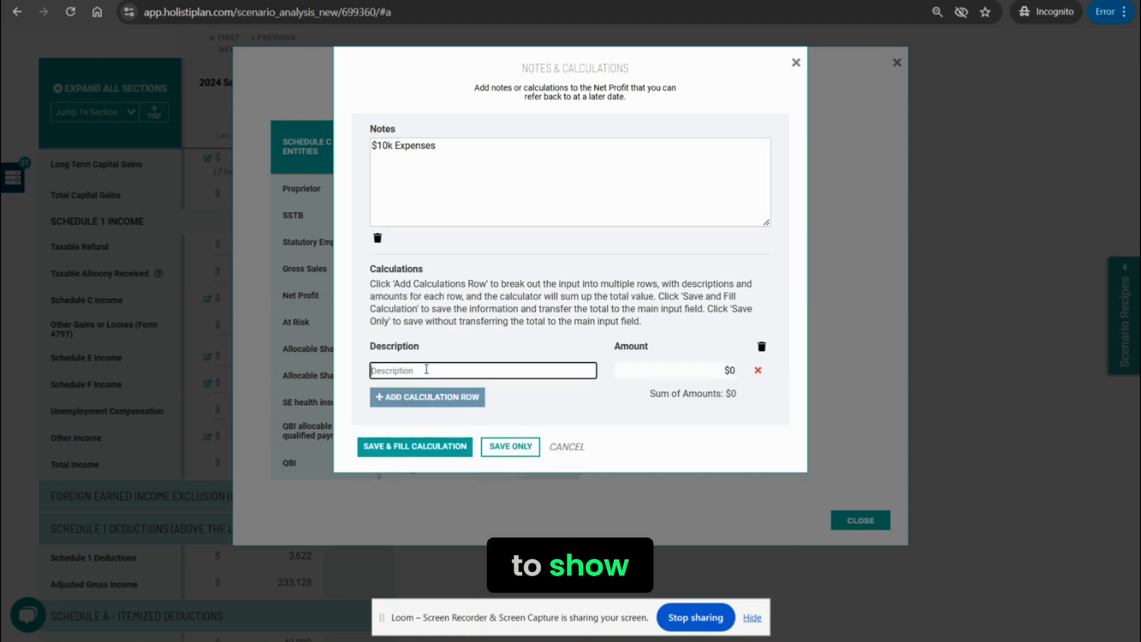
type("Gross Sales")
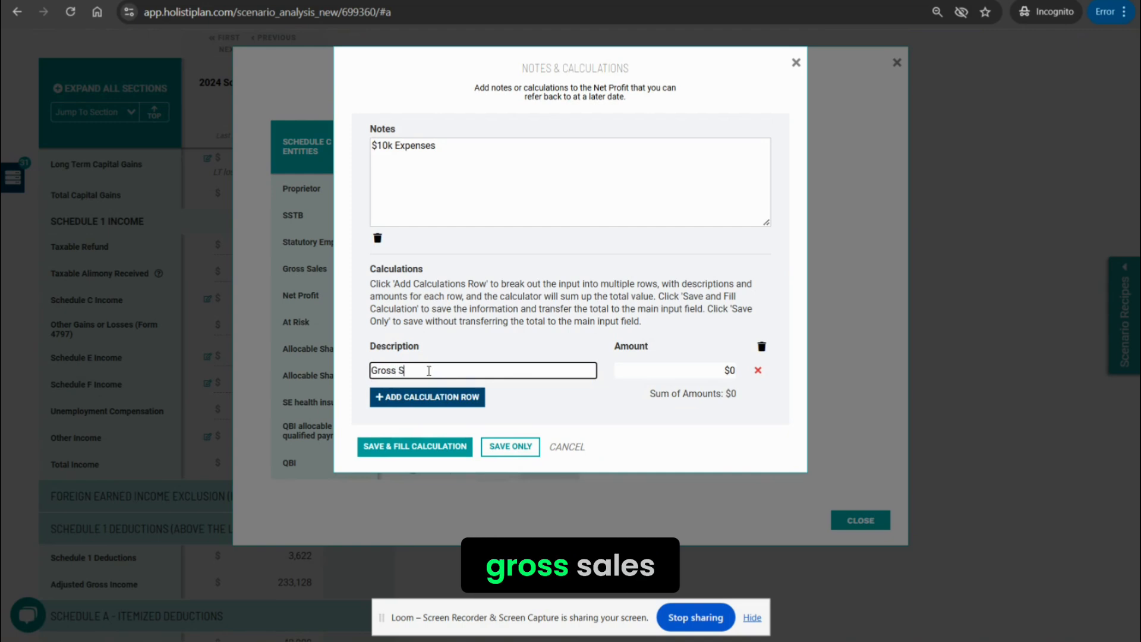
left_click(695, 371)
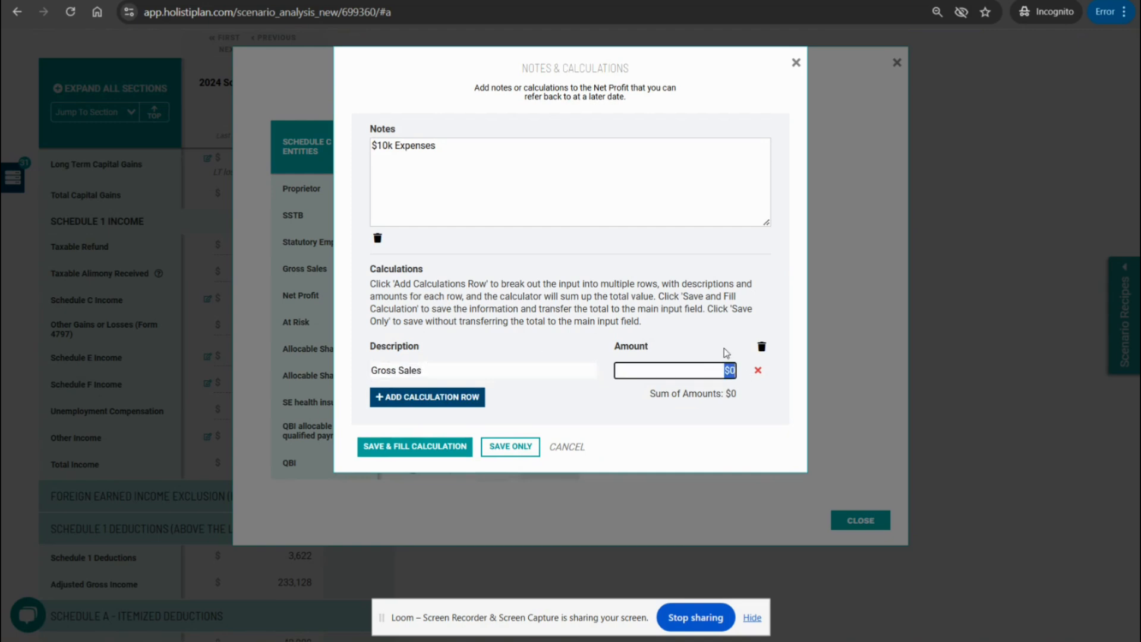
type("65000")
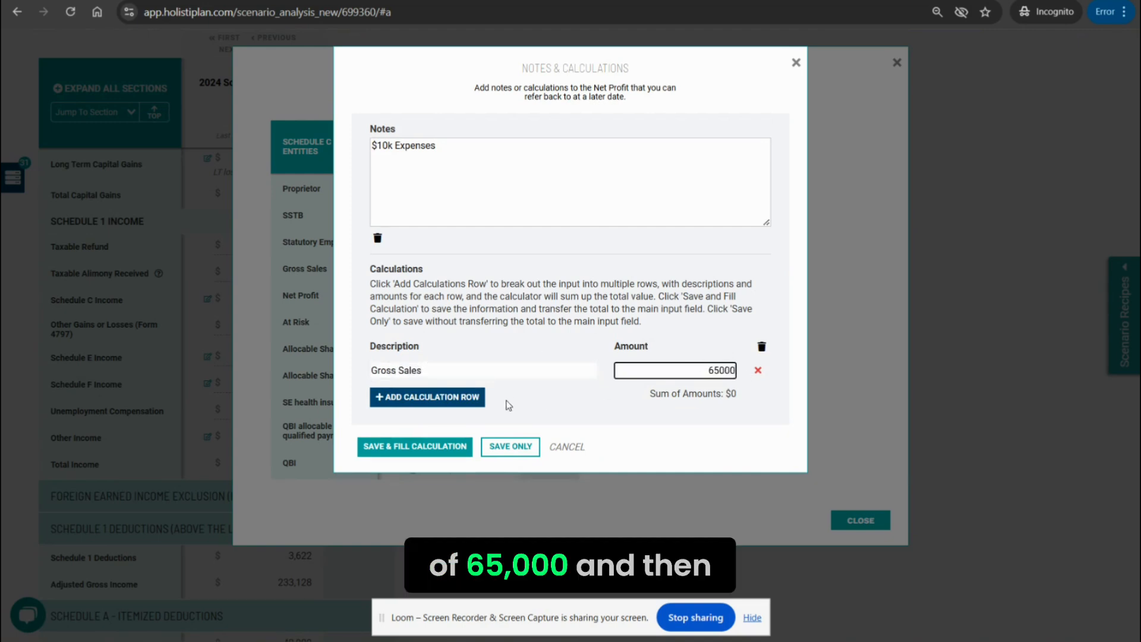
Add a second calculation row described as "Expenses" with an amount of -10,000.
left_click(445, 398)
left_click(433, 394)
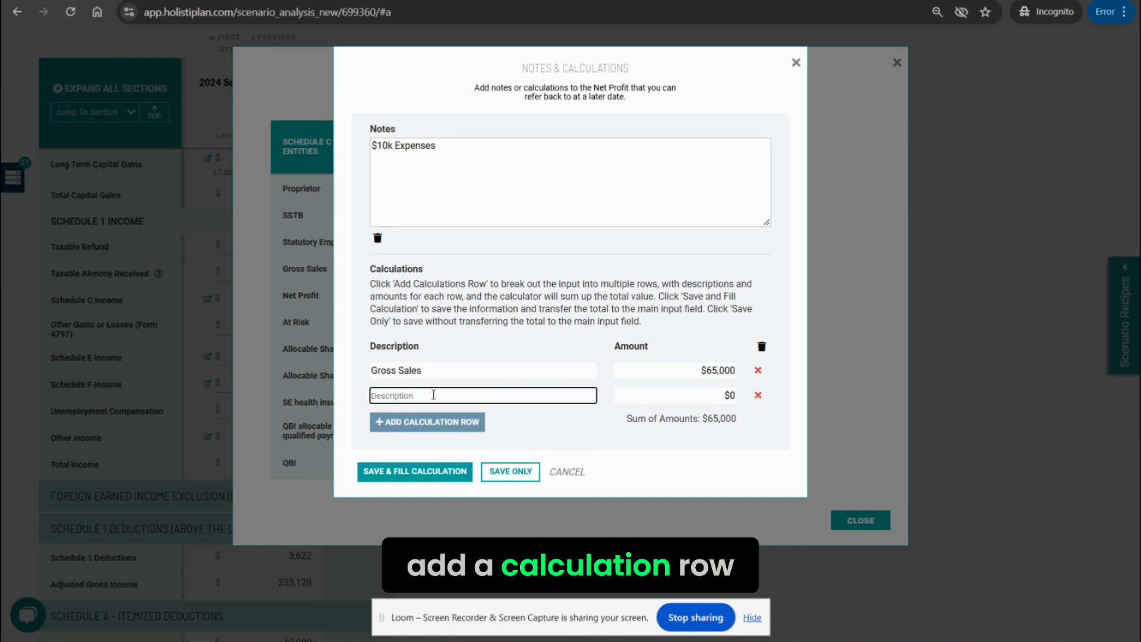
type("Ep")
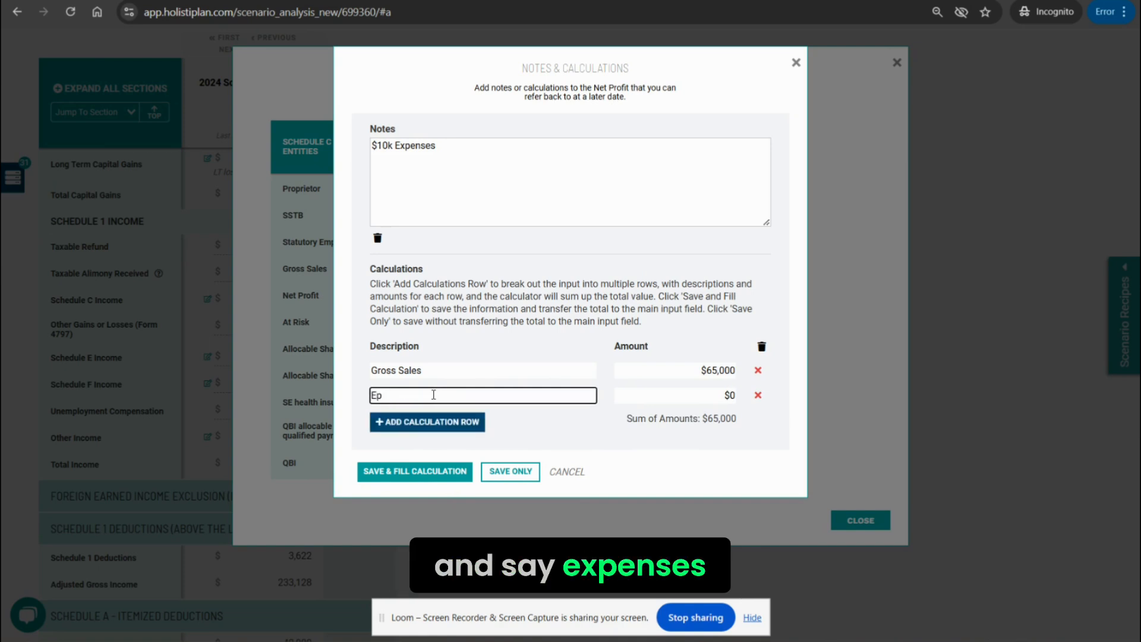
type("penses")
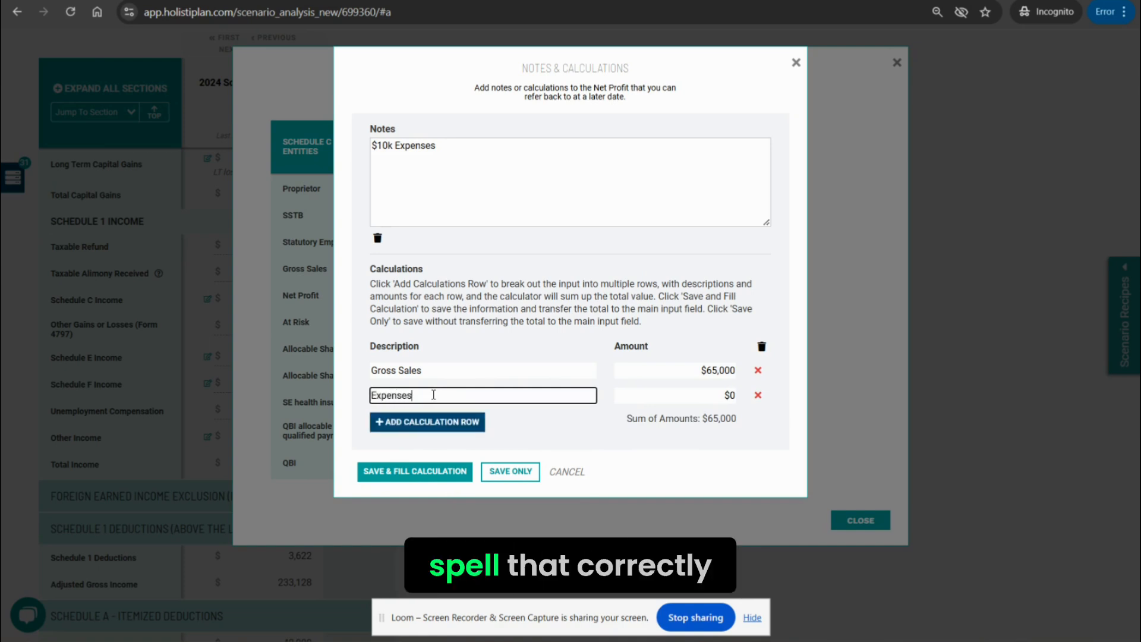
left_click_drag(683, 395, 743, 404)
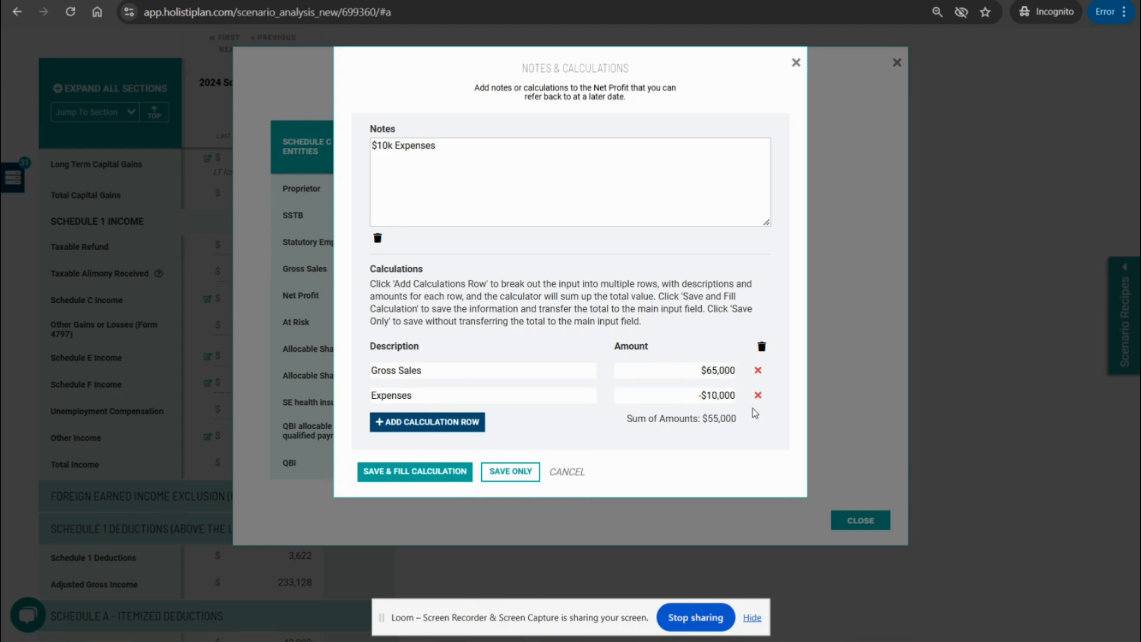
Delete both Net Profit calculation rows and save the remaining note without transferring a total to the main input.
left_click_drag(700, 418, 767, 424)
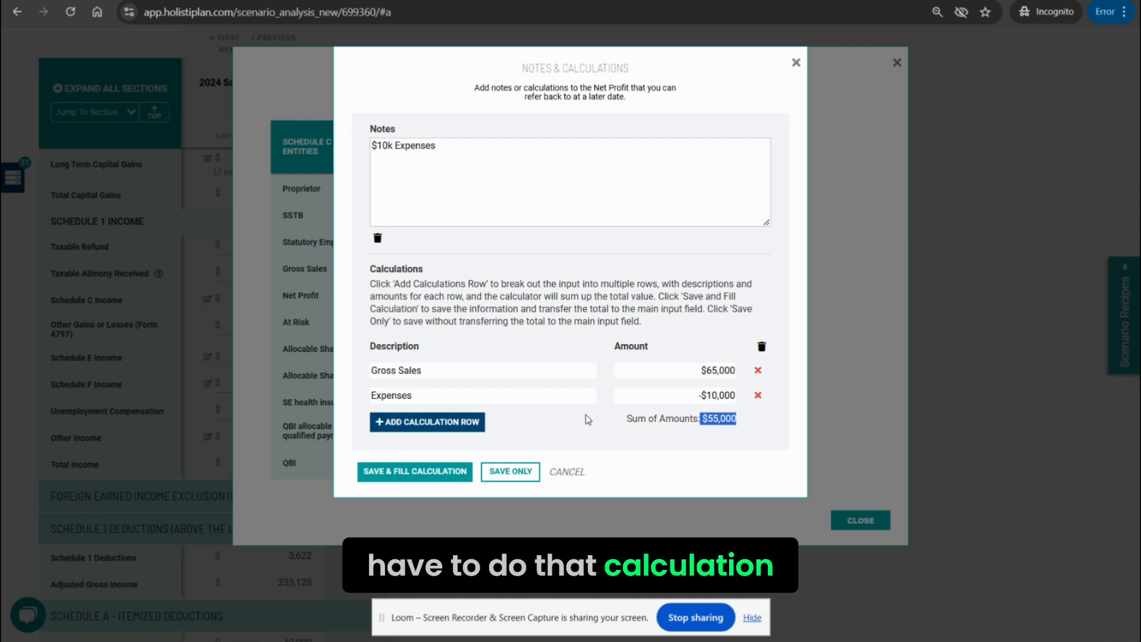
left_click(758, 396)
left_click(758, 370)
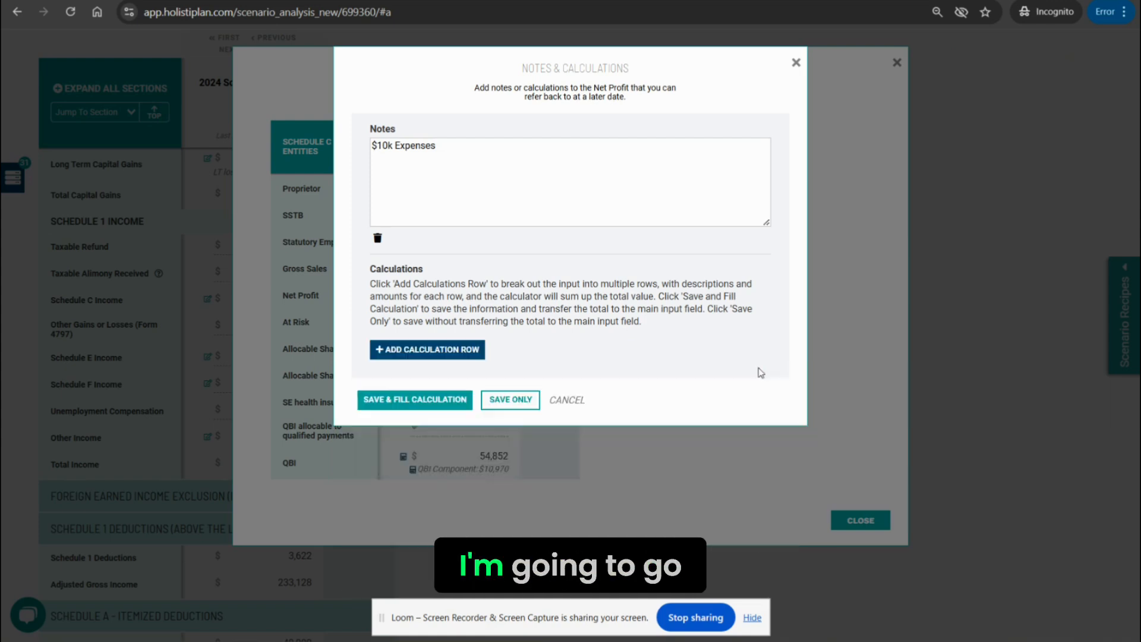
triple_click(435, 148)
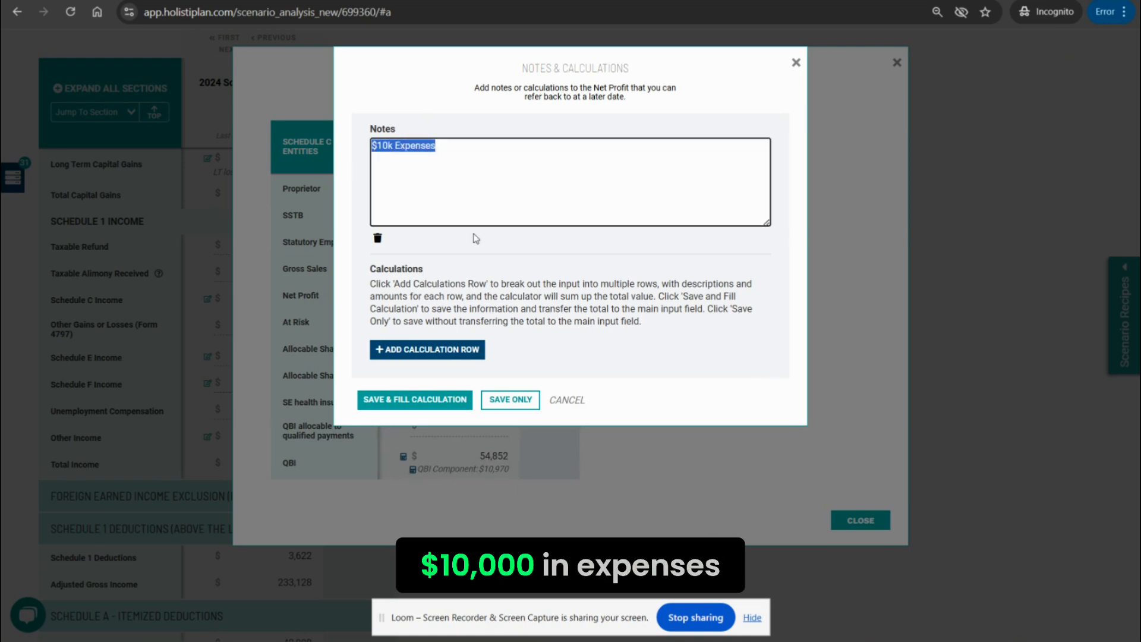
left_click(509, 399)
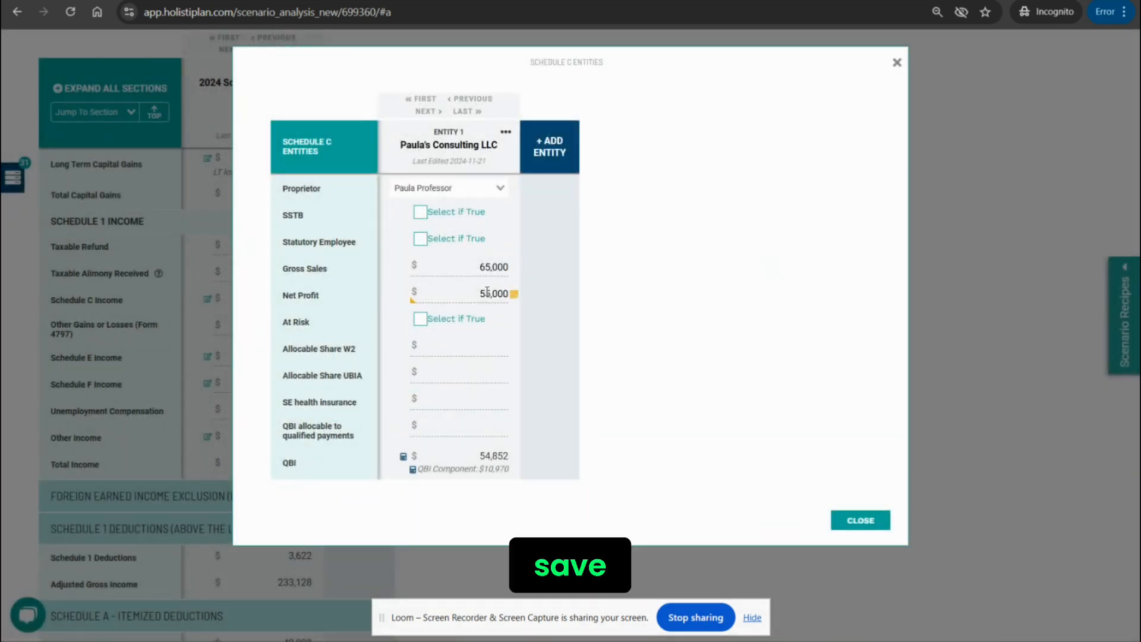
mouse_move(514, 300)
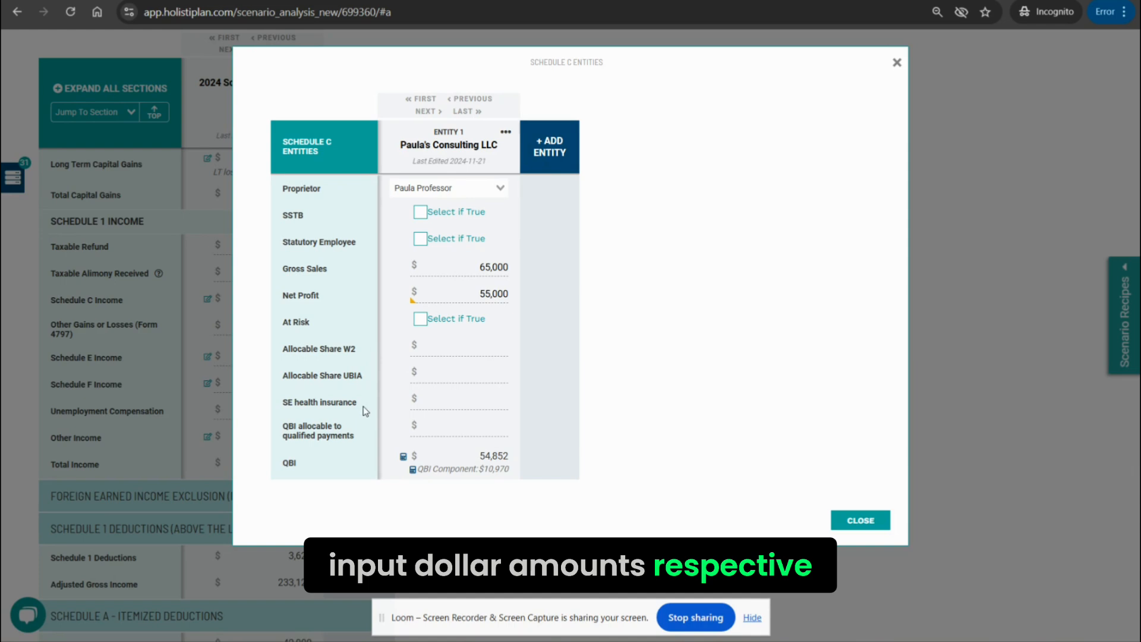
Set the consulting entity's SE health insurance to 6,000.
left_click(395, 407)
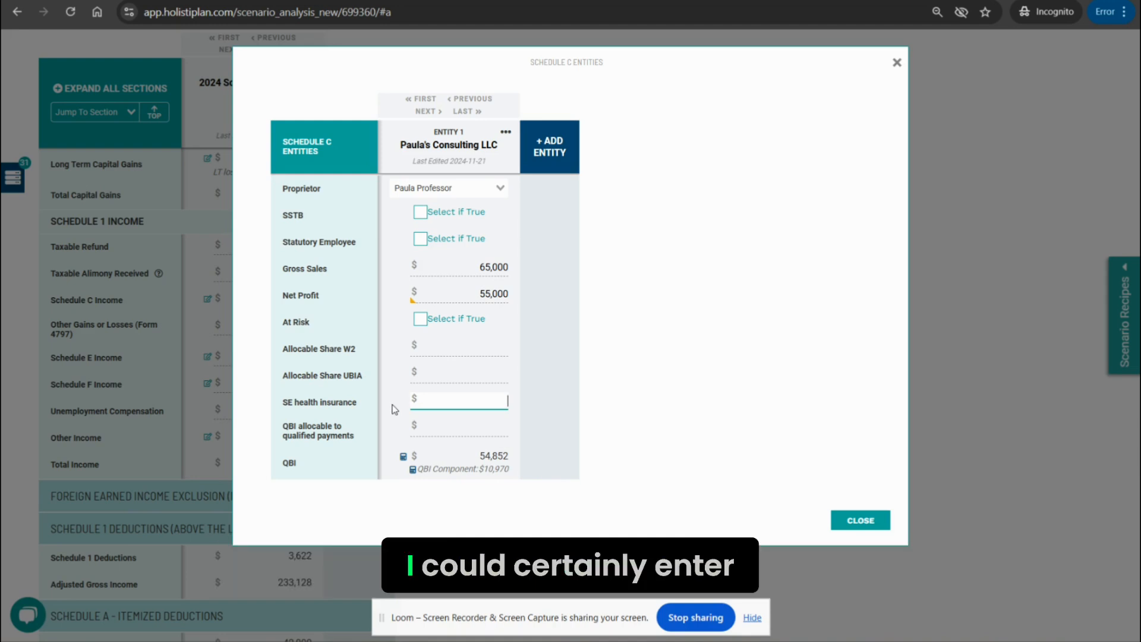
type("6000")
key("Return")
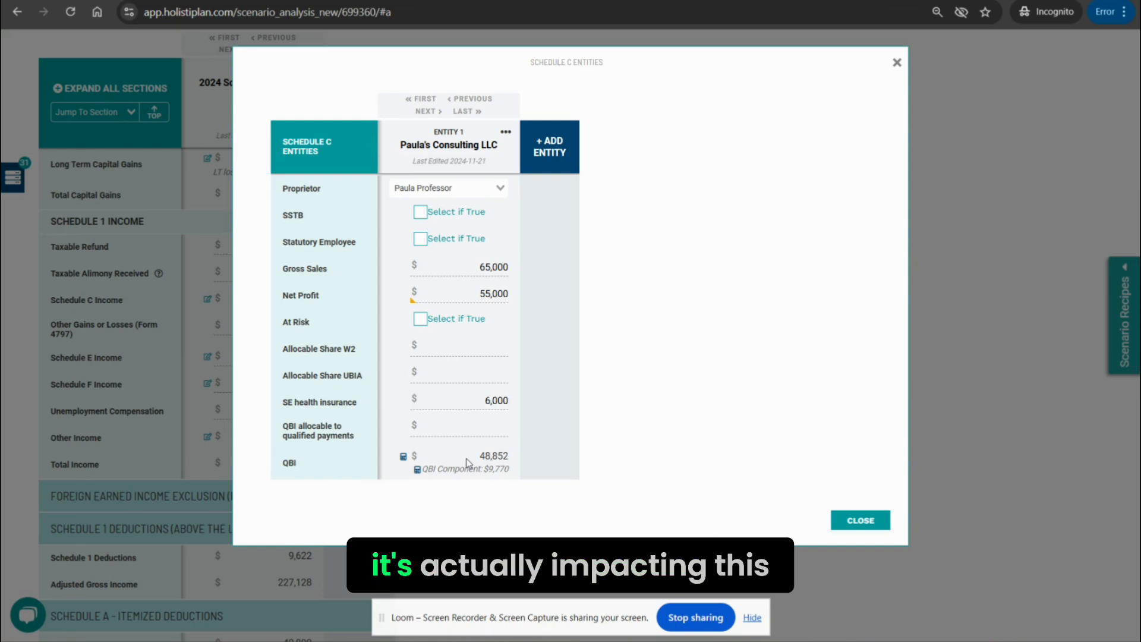
Examine the consulting entity's QBI and QBI Component amounts together with the calculation breakdown behind each.
left_click_drag(468, 459, 512, 456)
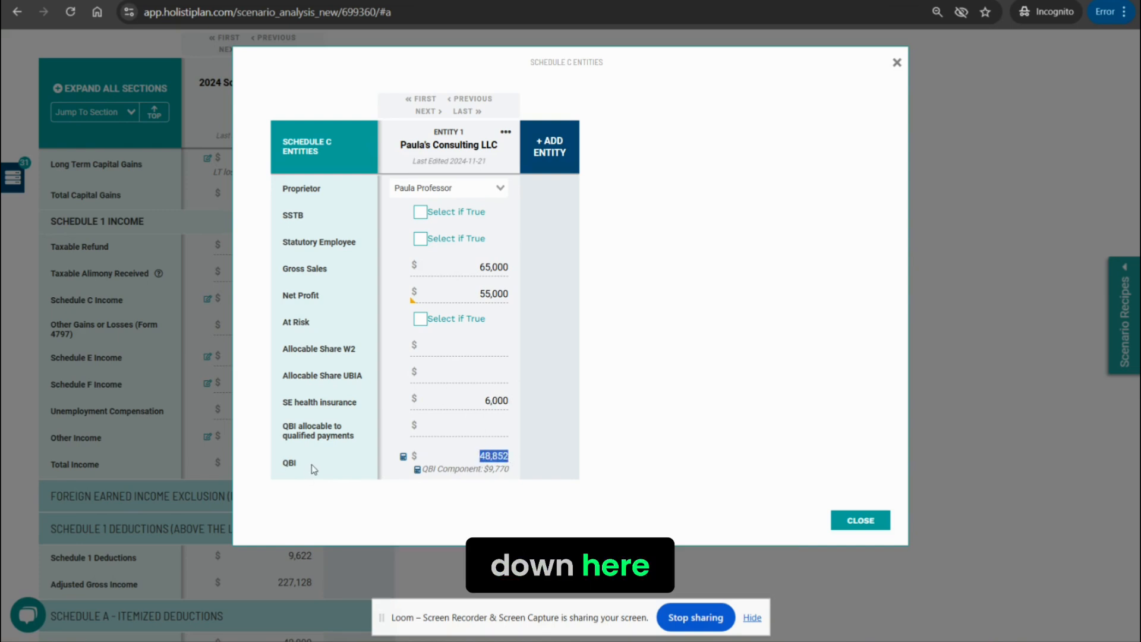
left_click_drag(302, 467, 283, 468)
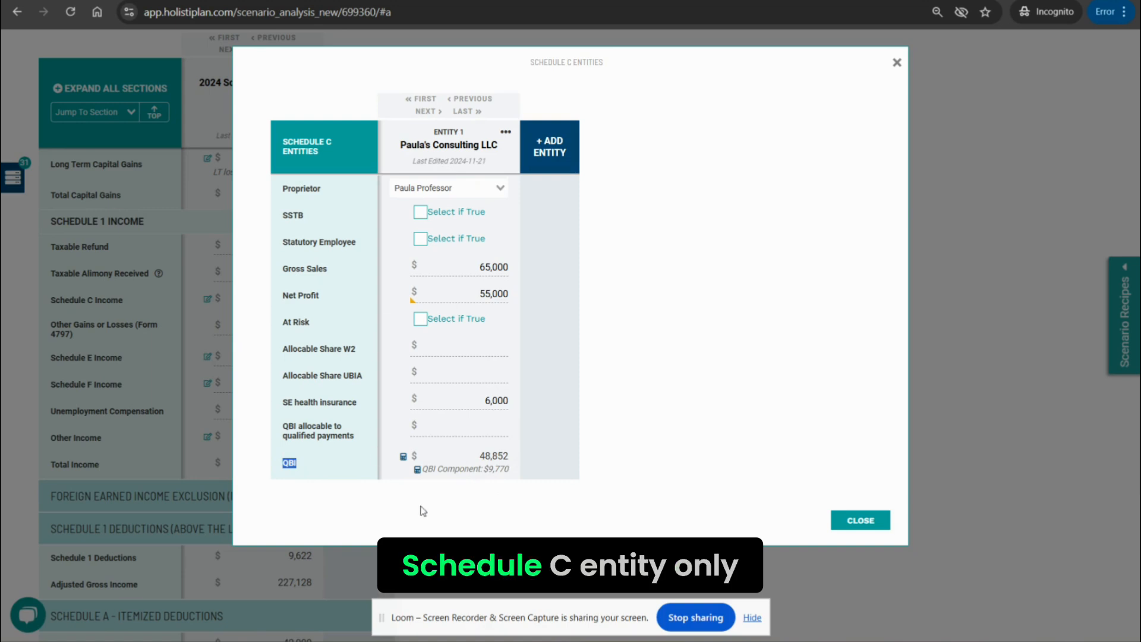
double_click(479, 457)
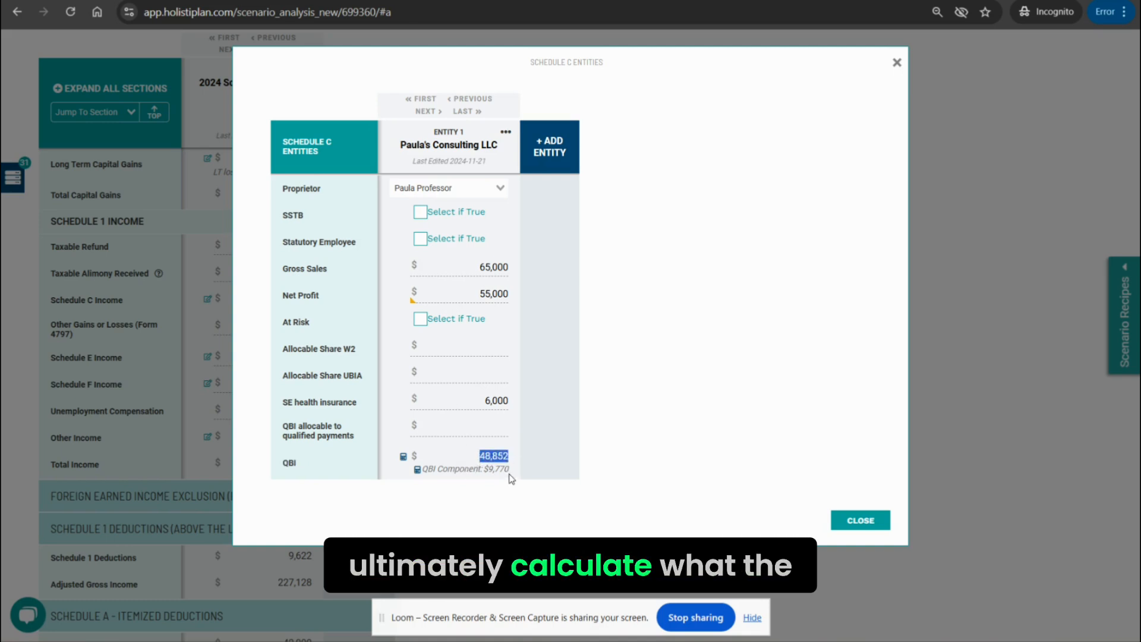
left_click_drag(499, 471, 434, 468)
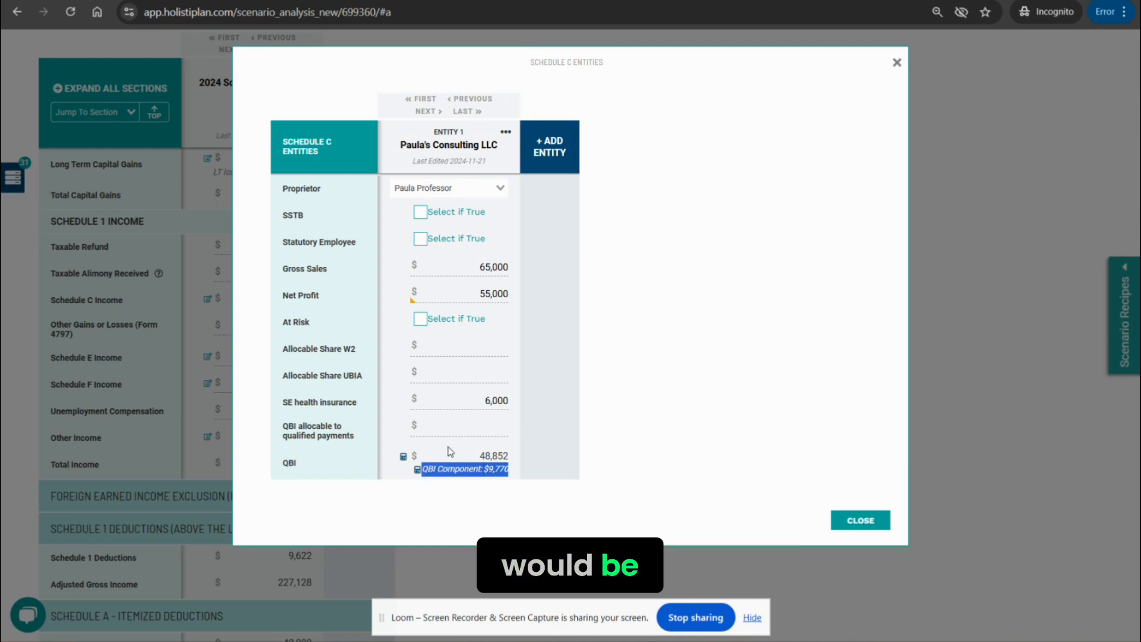
left_click(424, 465)
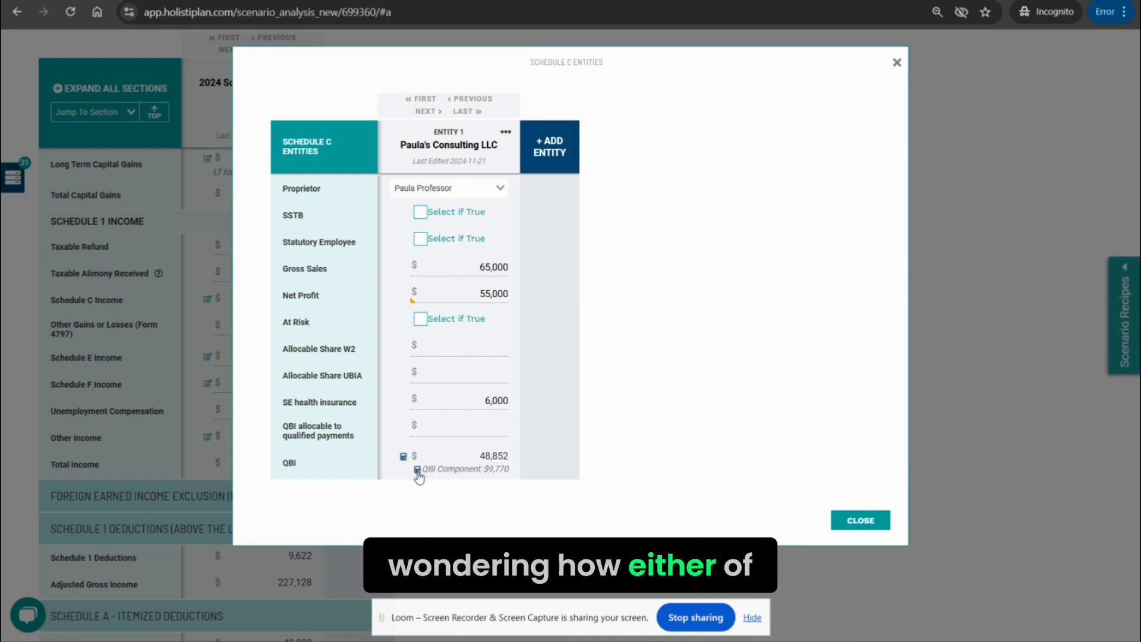
left_click(404, 460)
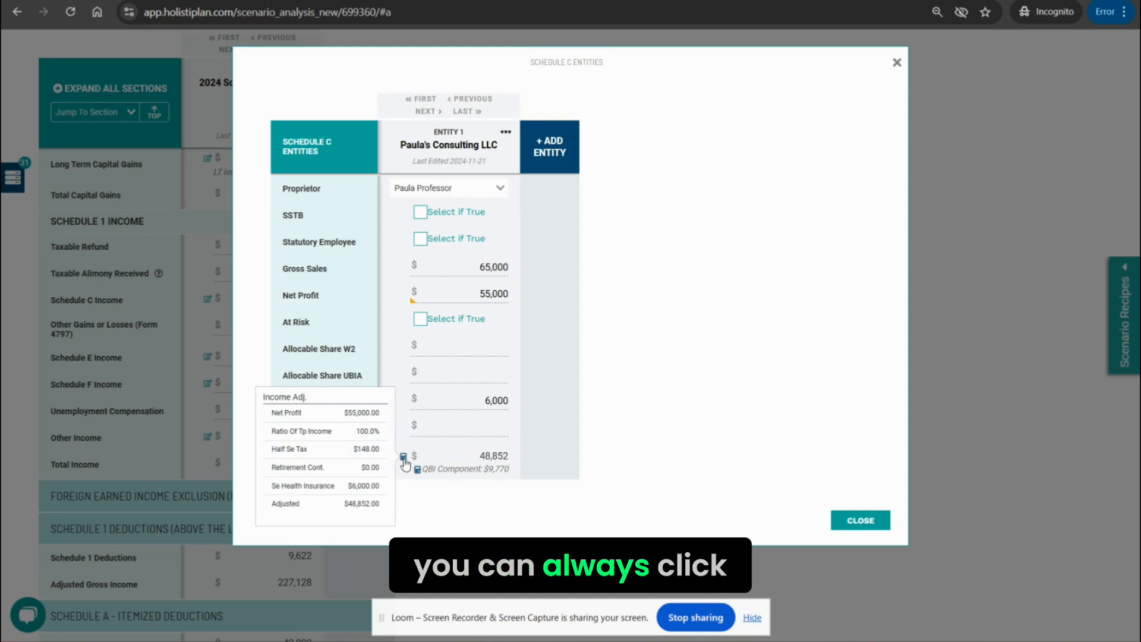
left_click(437, 458)
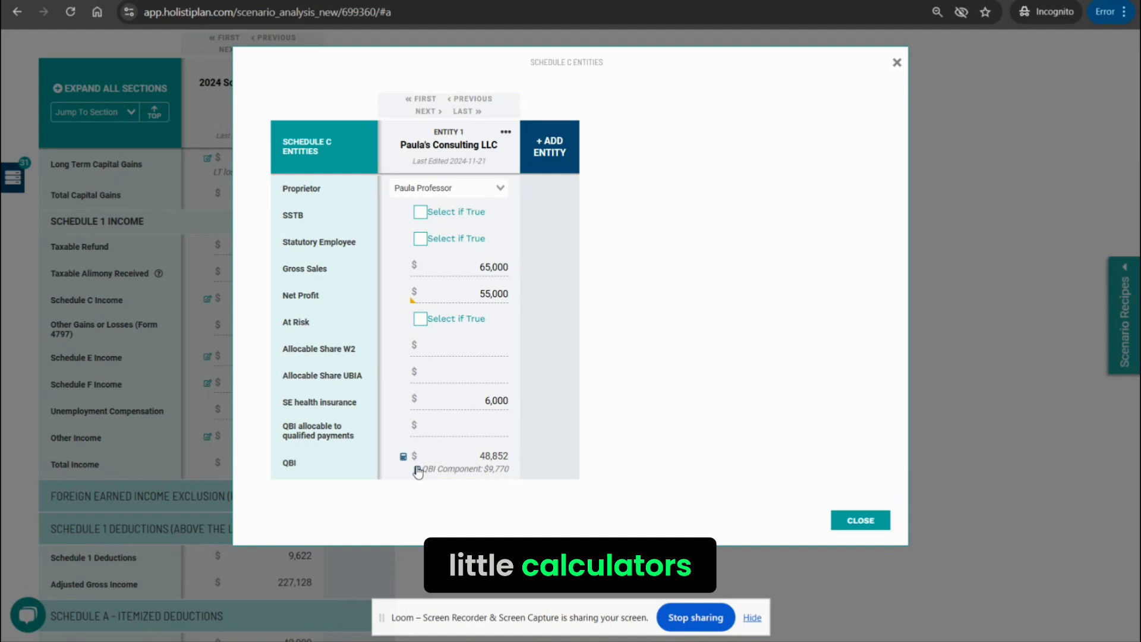
left_click(418, 471)
scroll(396, 429, "down", 3)
scroll(395, 429, "up", 2)
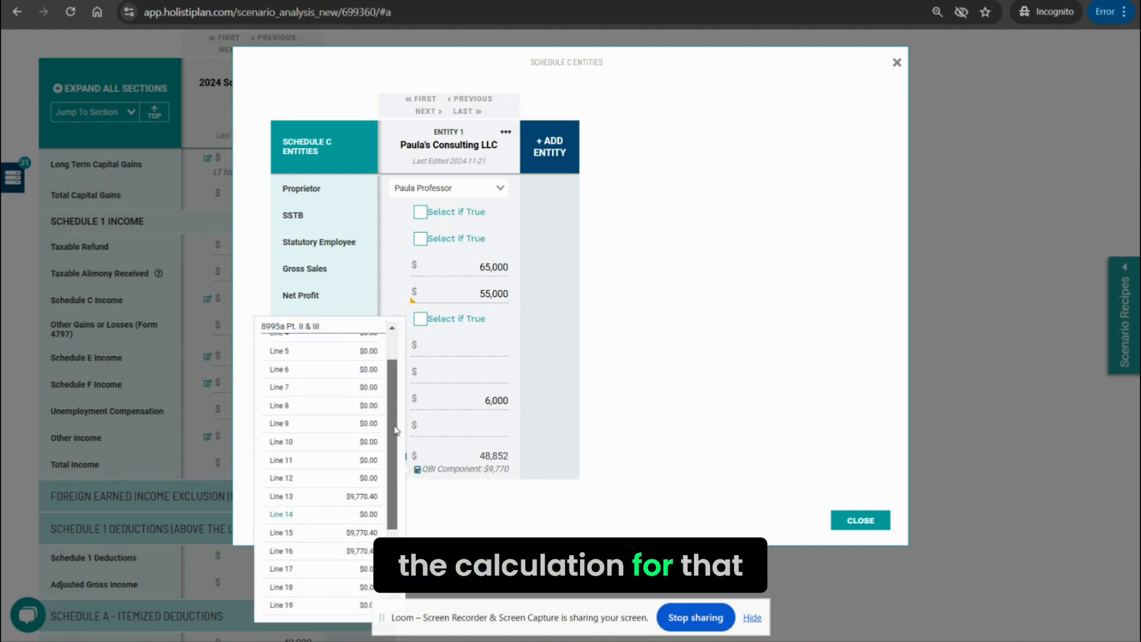
left_click(459, 462)
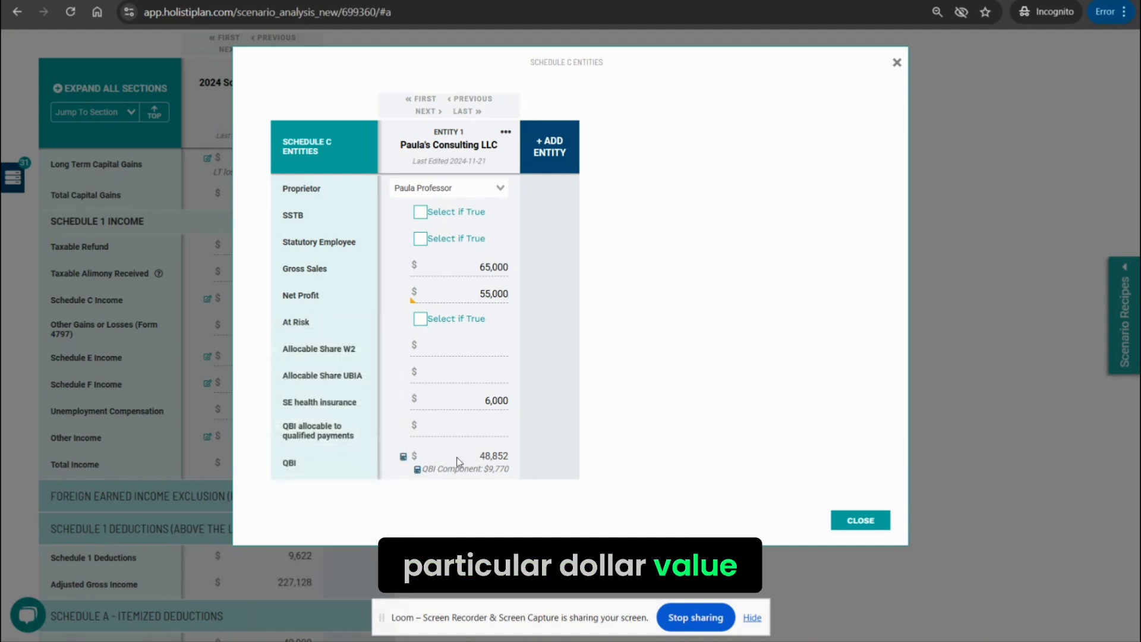
left_click(474, 458)
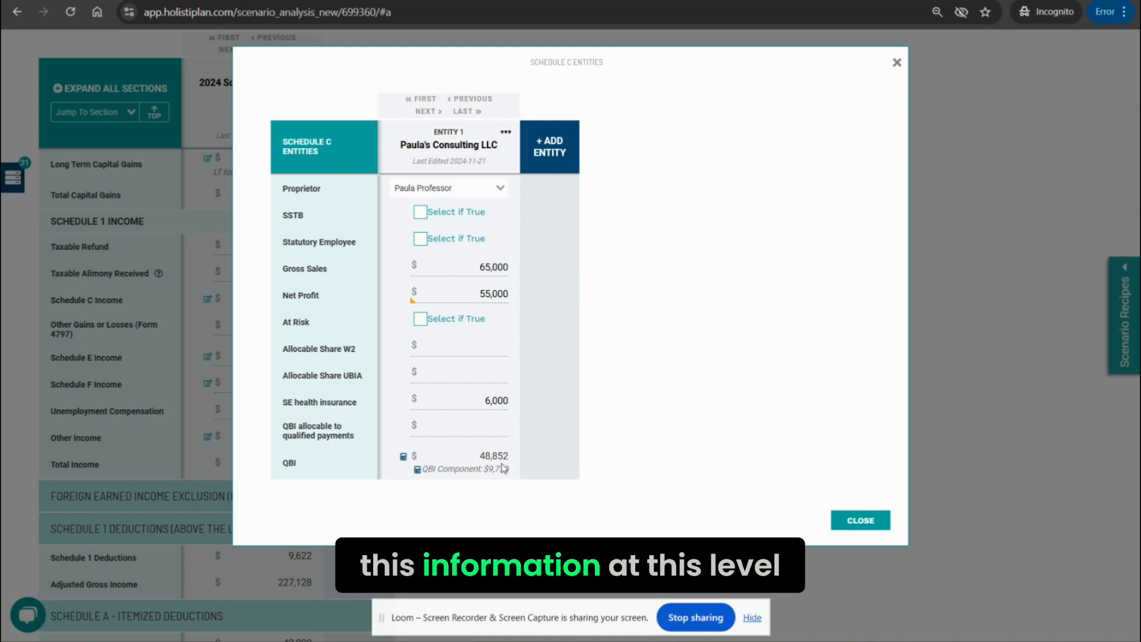
Close the Schedule C entities and expand the scenario's Schedule 1 Deductions (Above the Line) section.
left_click(845, 519)
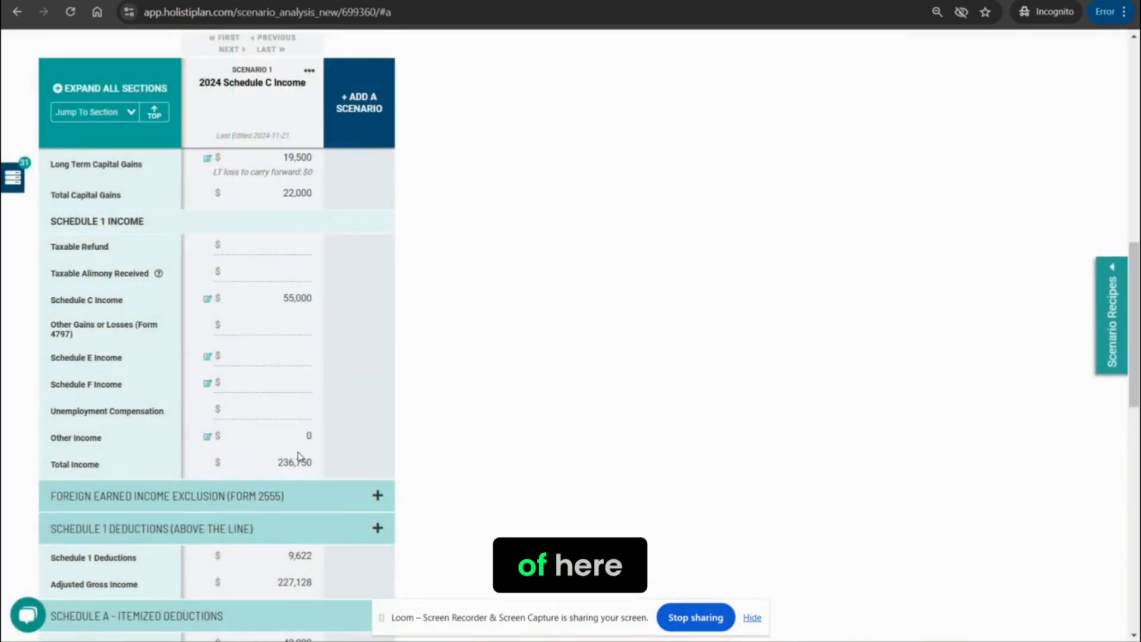
scroll(298, 457, "down", 3)
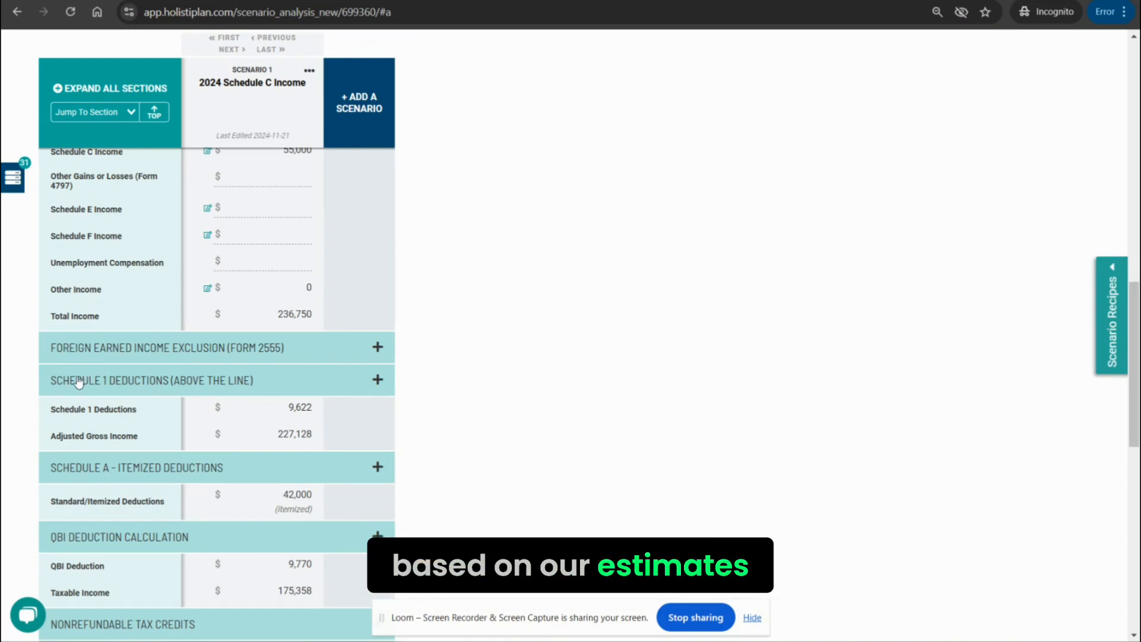
left_click(282, 383)
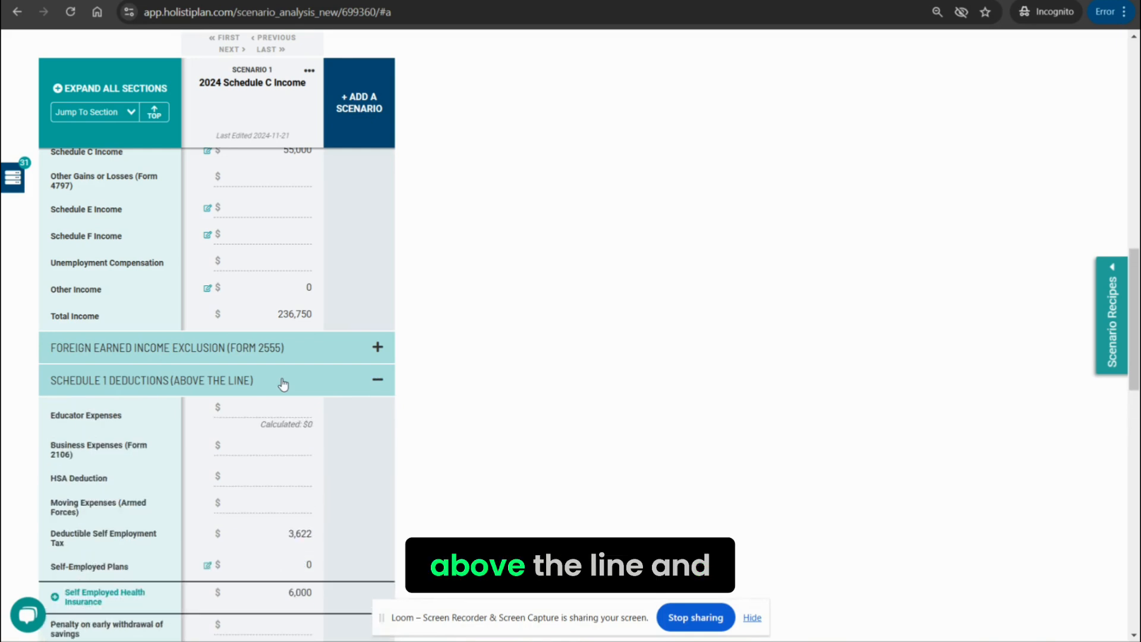
scroll(282, 384, "down", 3)
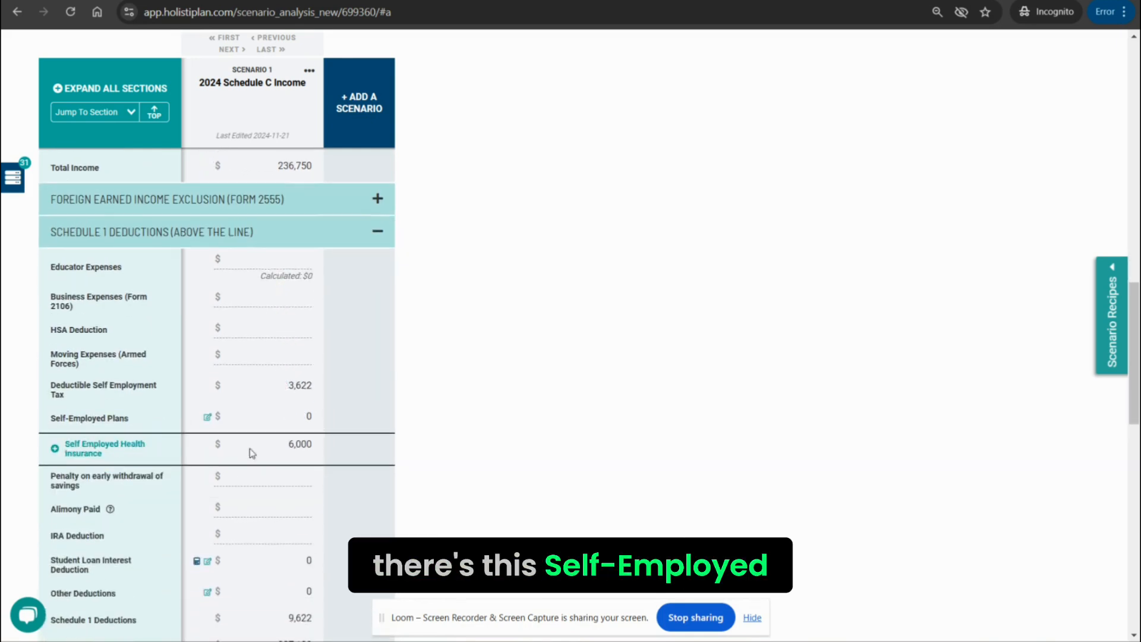
Open the Self-Employed Plans details and clear the Other Self Employment Income of both spouses.
left_click_drag(52, 419, 130, 419)
left_click(207, 417)
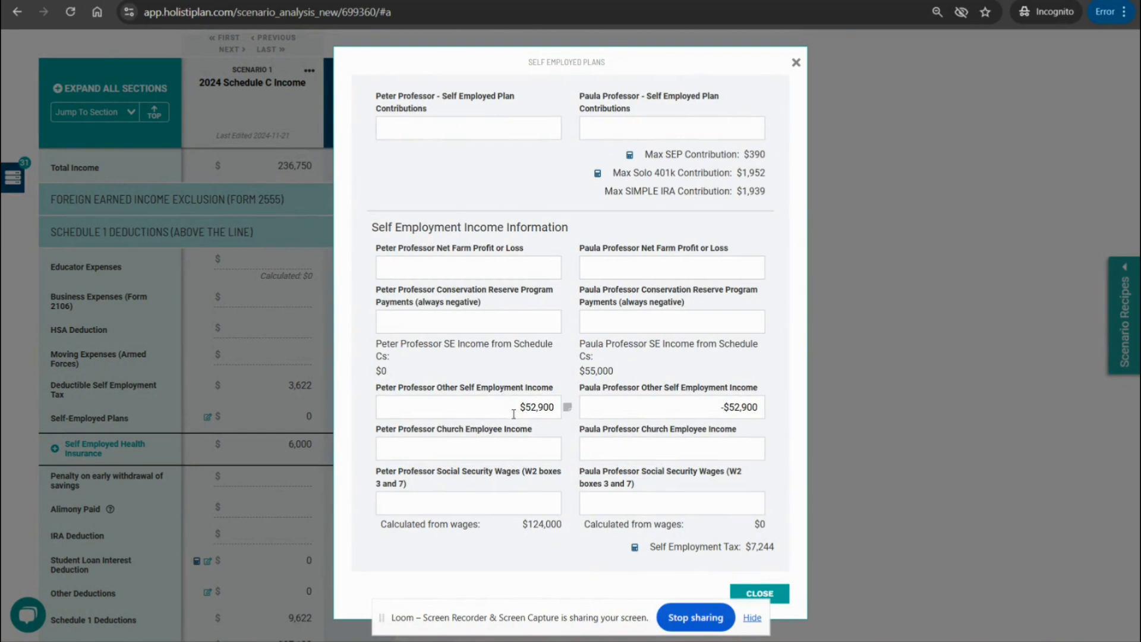
key("BackSpace")
left_click_drag(721, 406, 795, 402)
key("BackSpace")
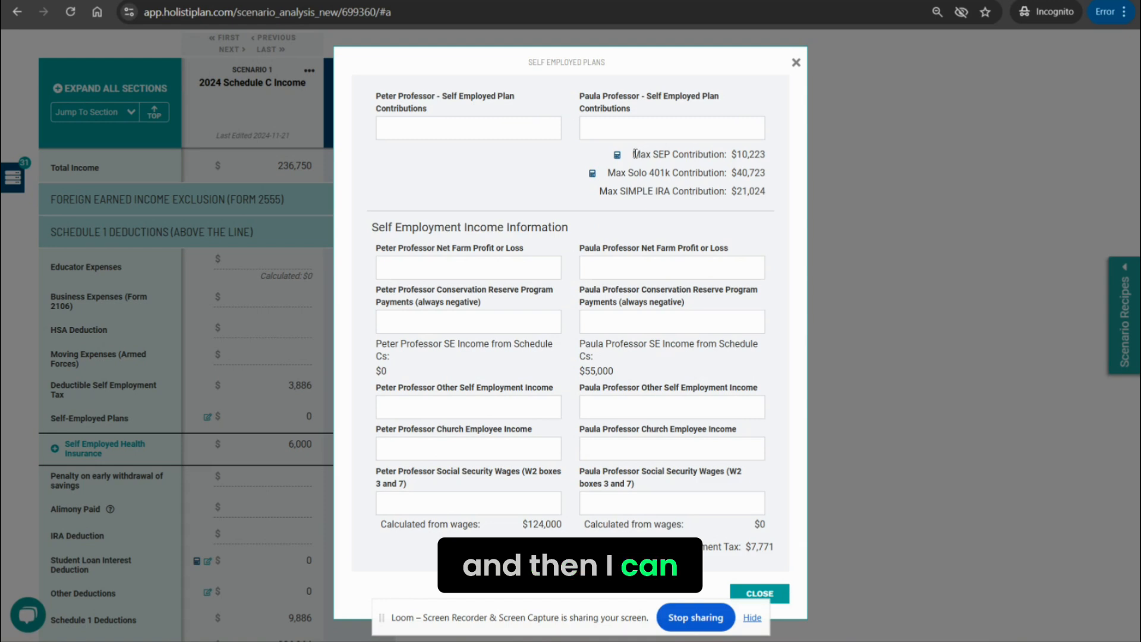
Review the maximum plan contributions, set the business owner's Self Employed Plan Contributions to the SEP maximum of 10,223, and close the details.
left_click_drag(635, 154, 766, 156)
left_click_drag(605, 173, 771, 178)
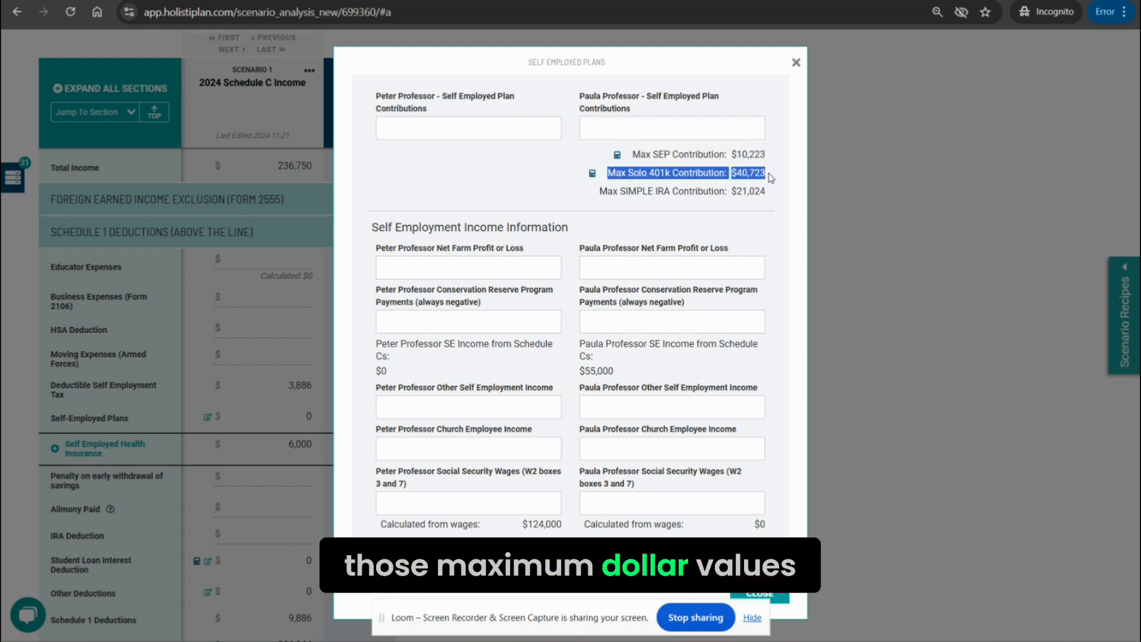
left_click_drag(599, 191, 781, 193)
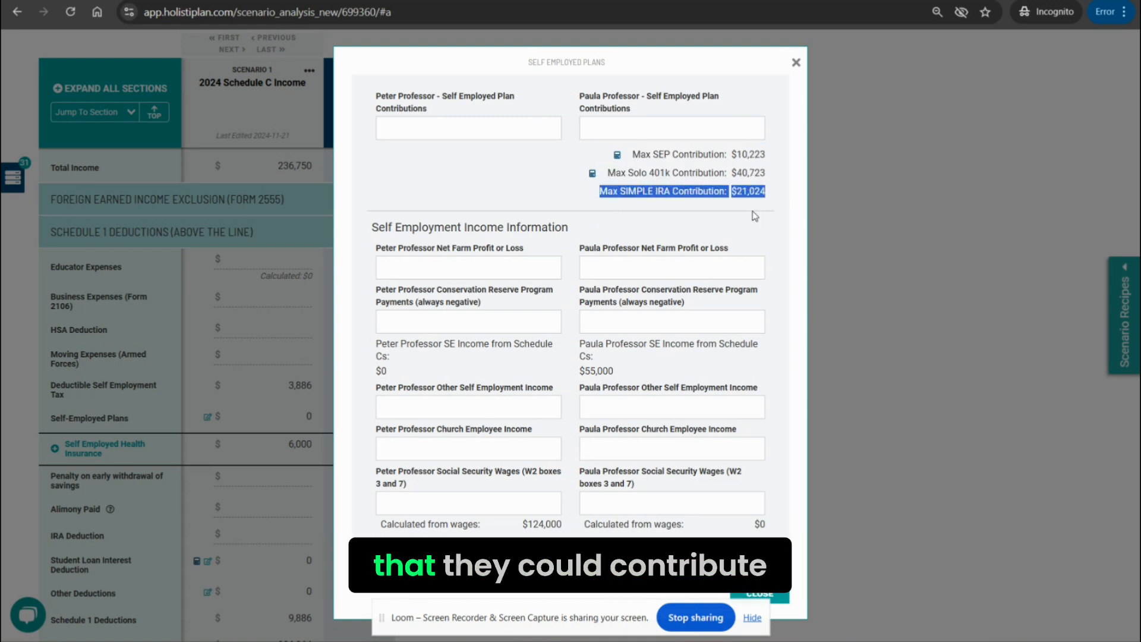
left_click(754, 216)
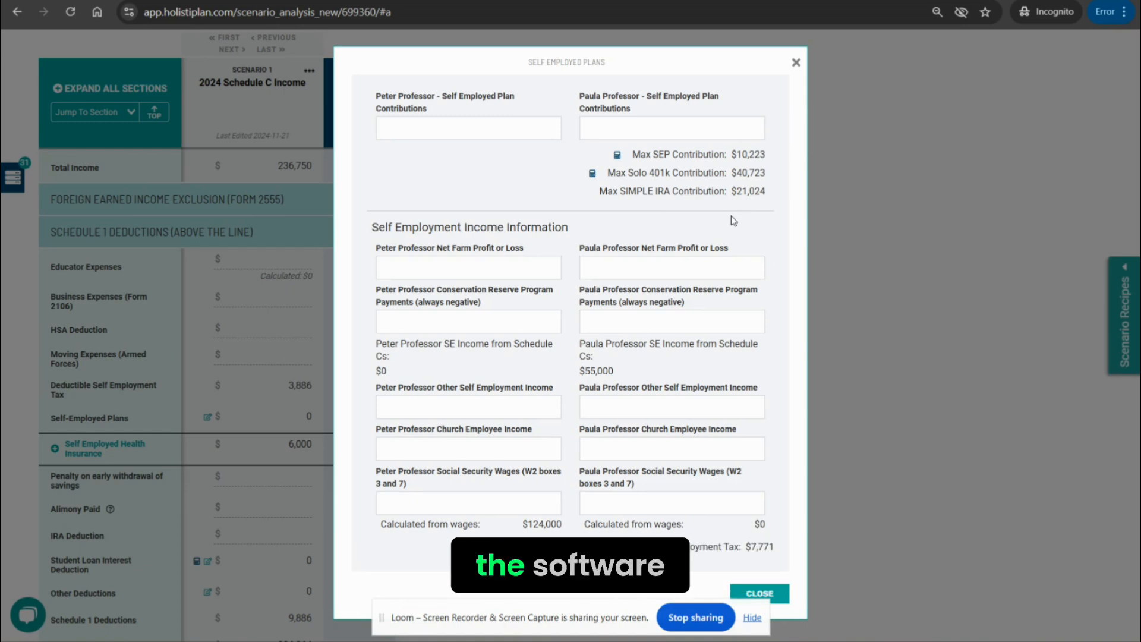
left_click(710, 127)
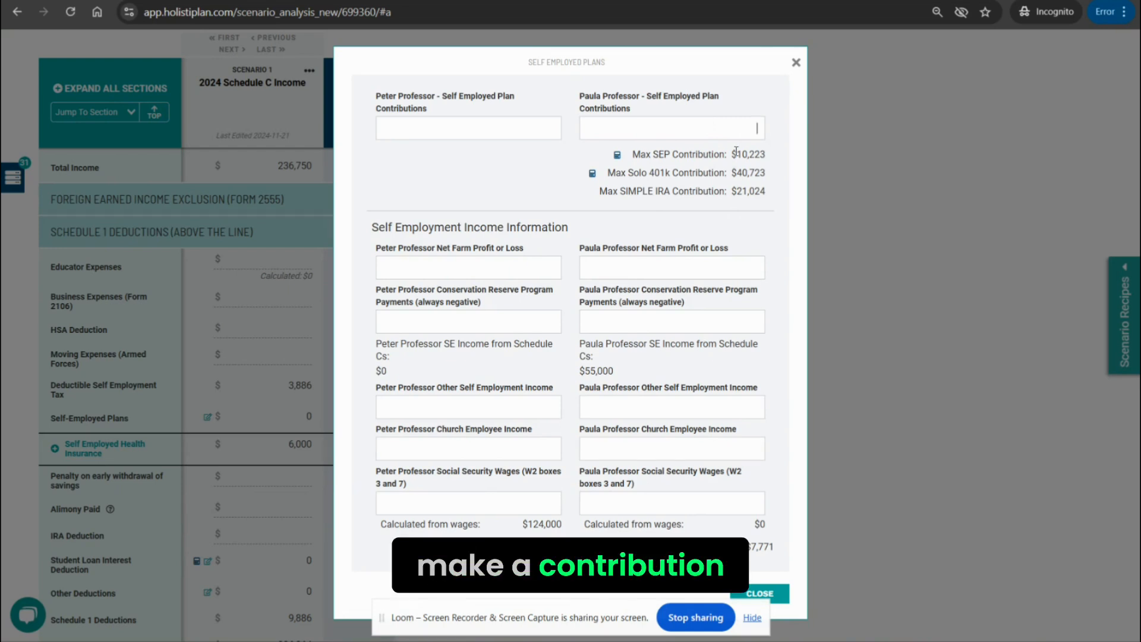
left_click_drag(732, 154, 770, 155)
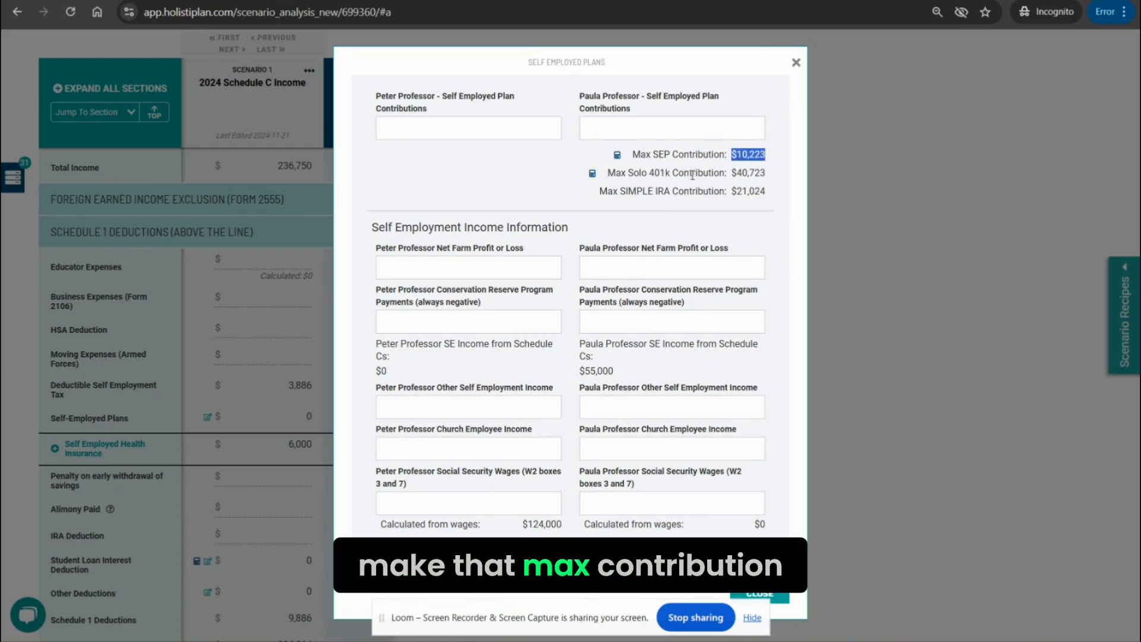
left_click(692, 127)
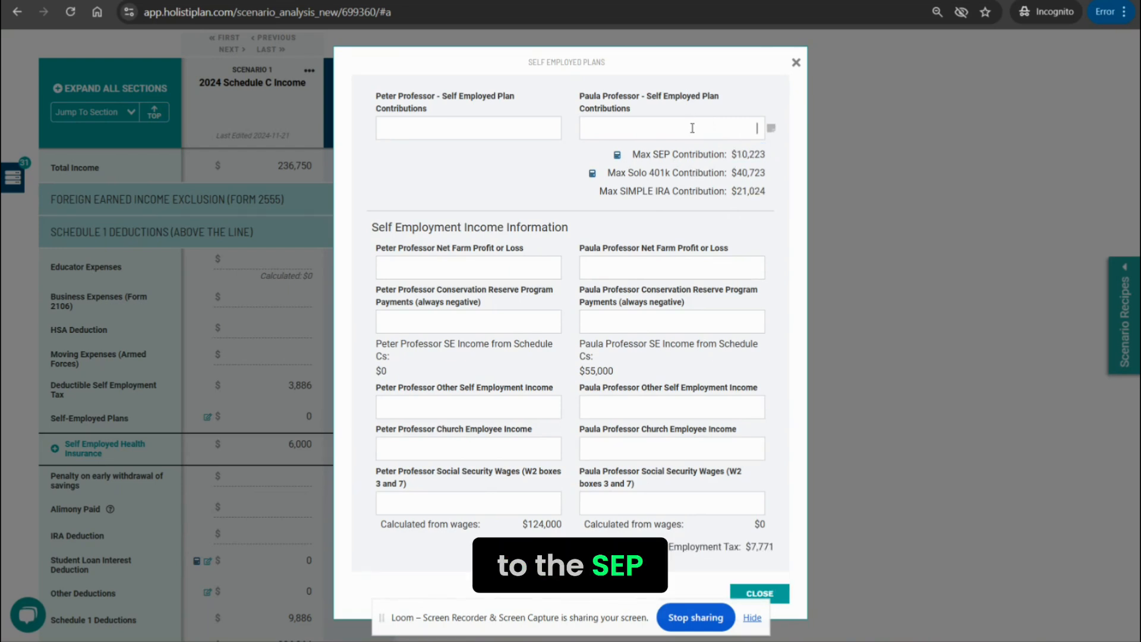
type("10223")
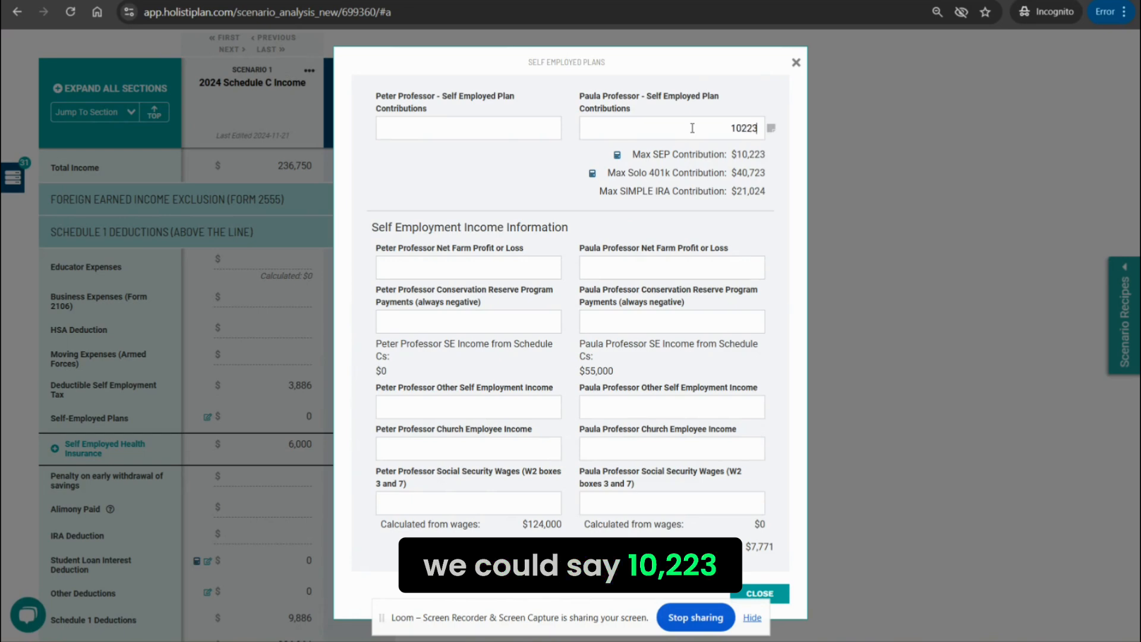
left_click(734, 80)
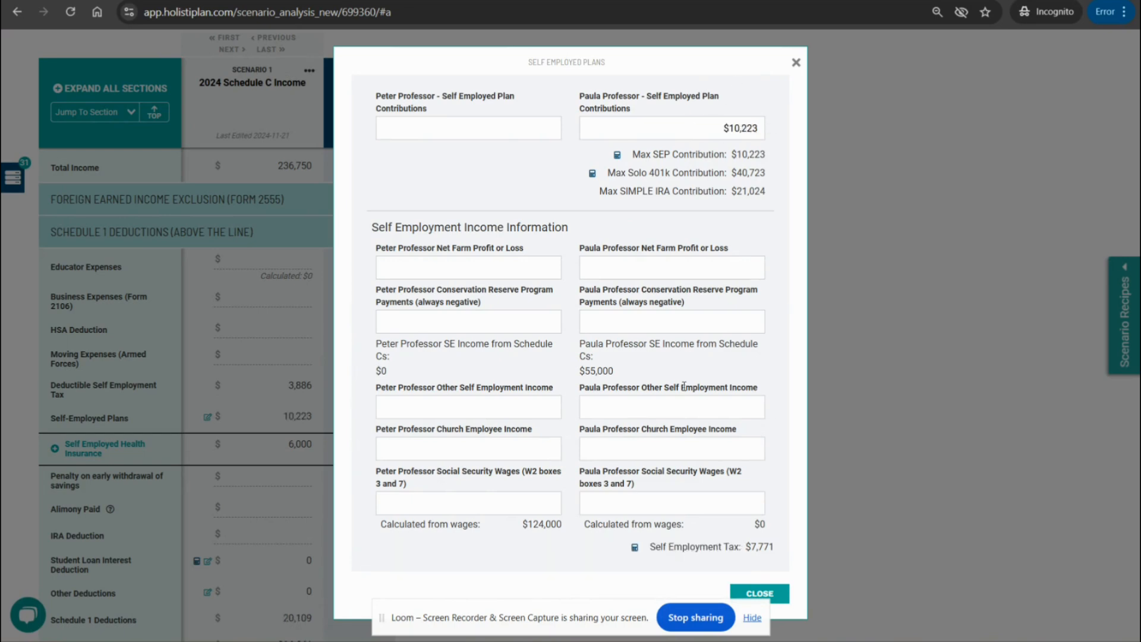
left_click(787, 597)
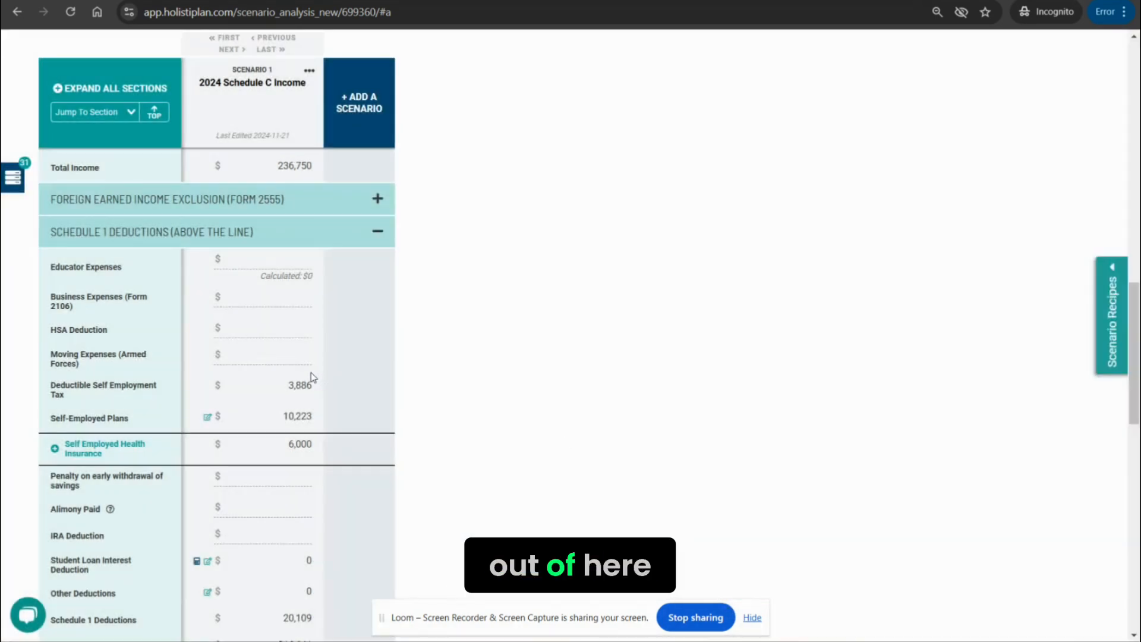
Examine the self-employment deductions, Schedule 1 Deductions total, Adjusted Gross Income and QBI Deduction in the scenario.
scroll(266, 349, "down", 3)
left_click_drag(289, 242, 323, 243)
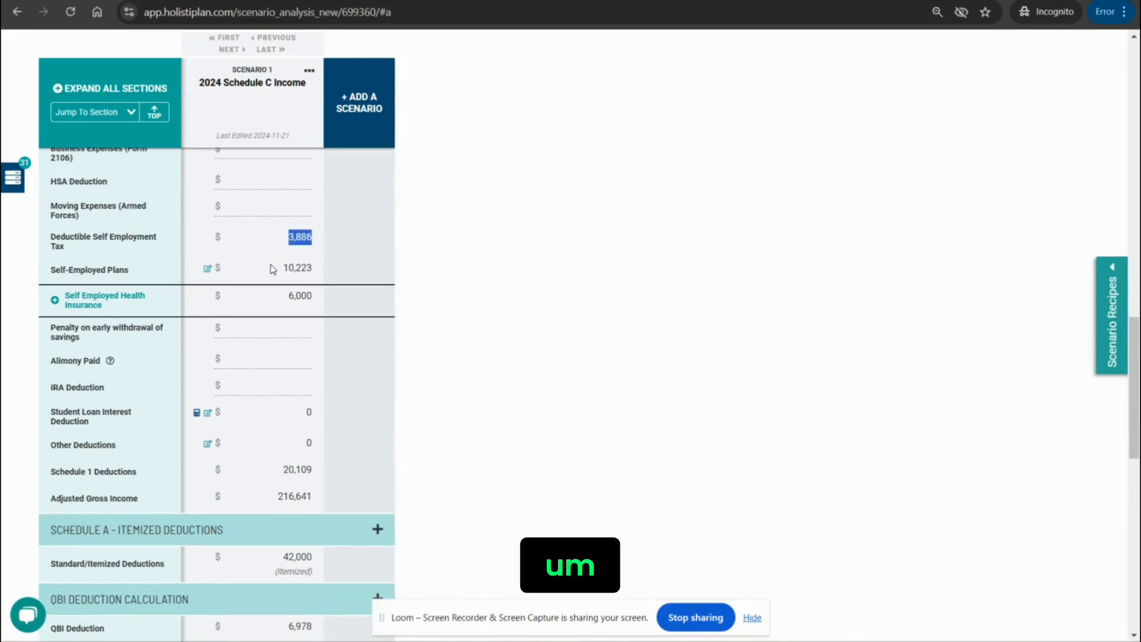
left_click_drag(275, 269, 315, 268)
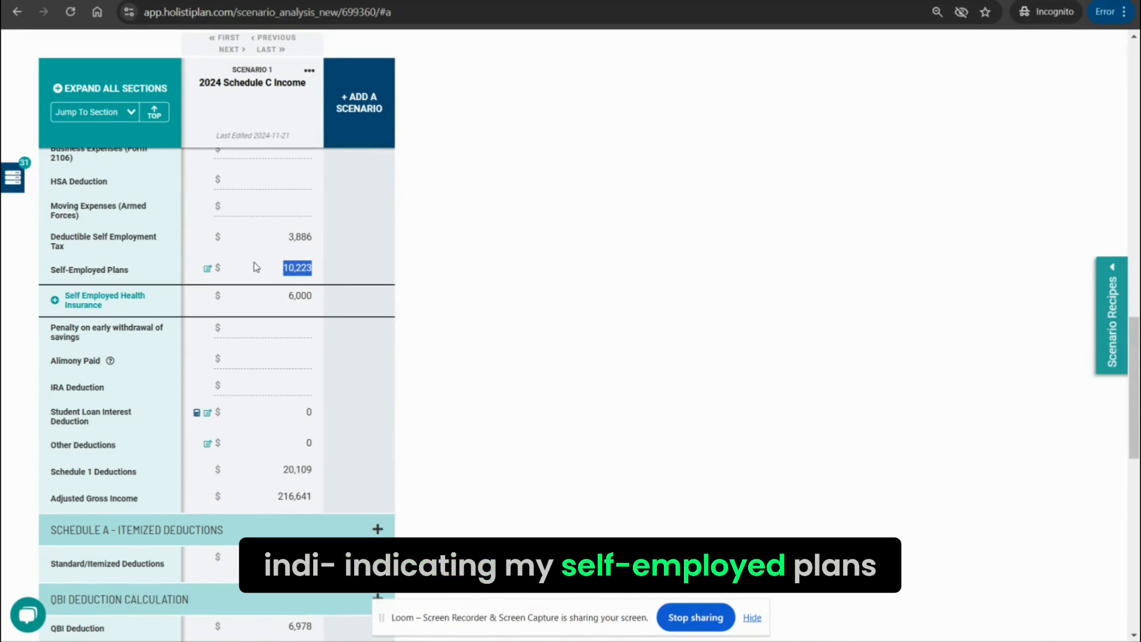
scroll(262, 279, "down", 1)
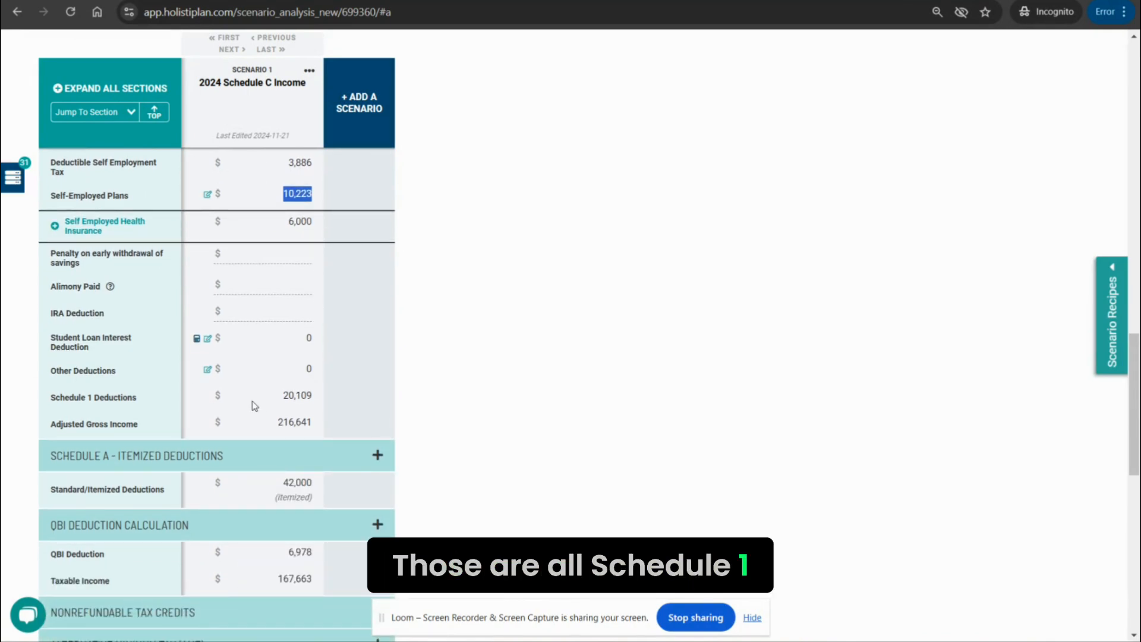
left_click_drag(279, 397, 315, 399)
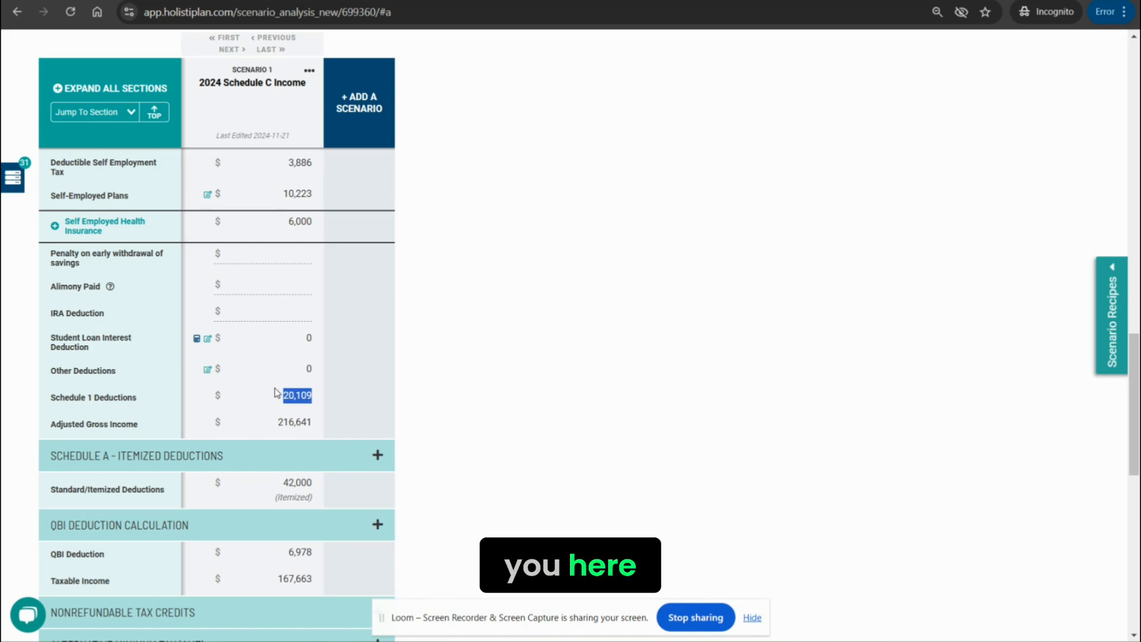
scroll(275, 392, "down", 1)
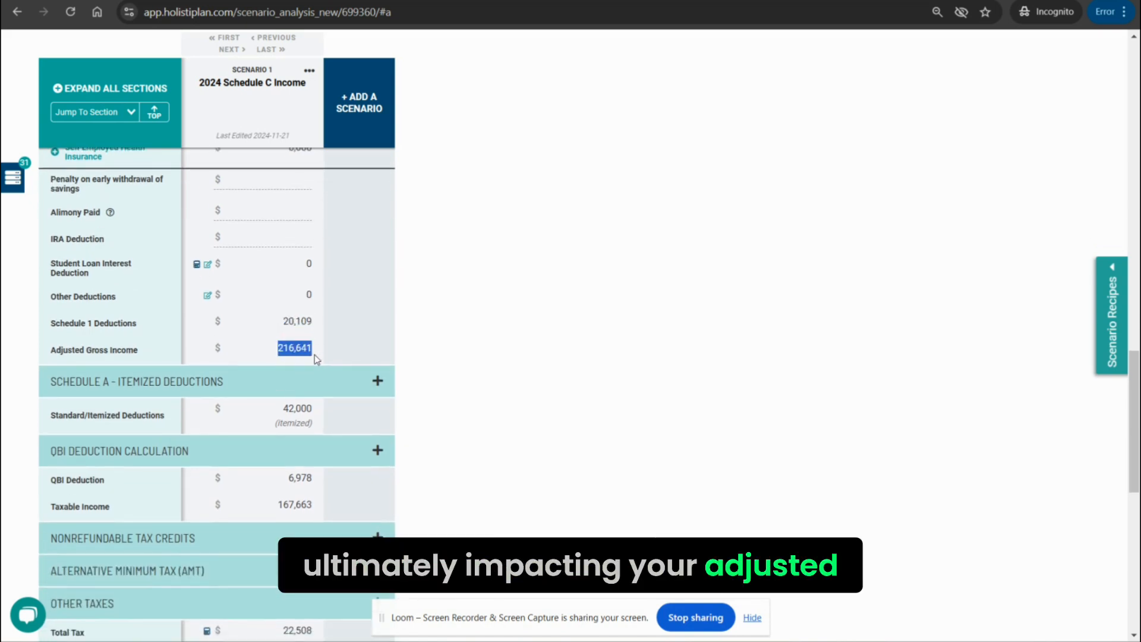
scroll(306, 350, "up", 2)
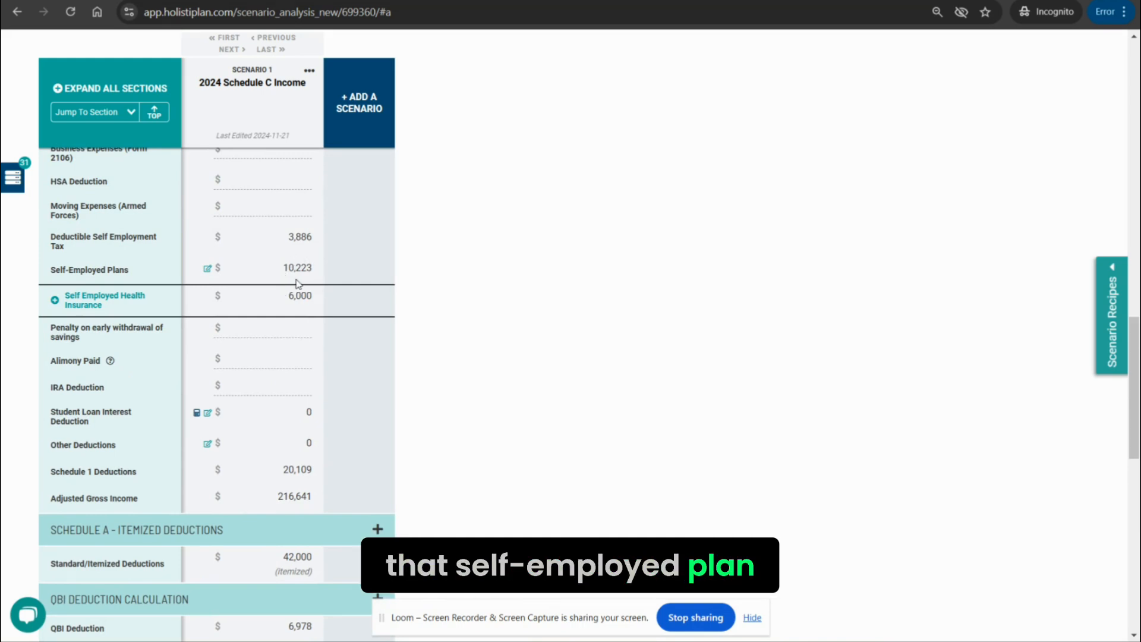
scroll(293, 292, "down", 4)
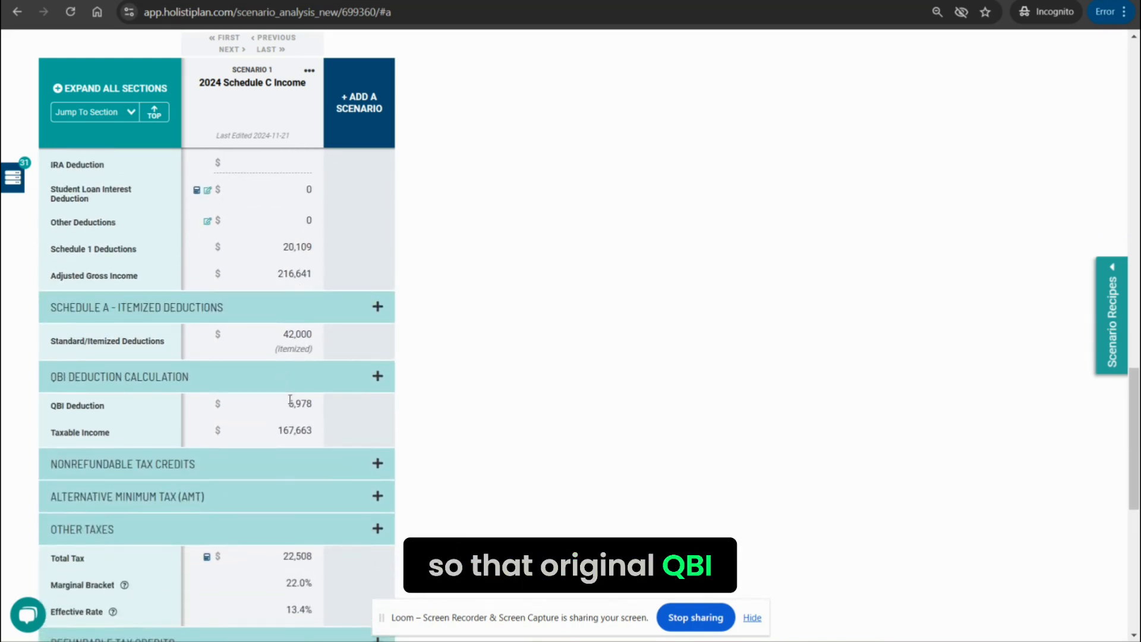
mouse_move(288, 405)
left_mouse_down()
mouse_move(319, 404)
mouse_move(301, 402)
left_mouse_up()
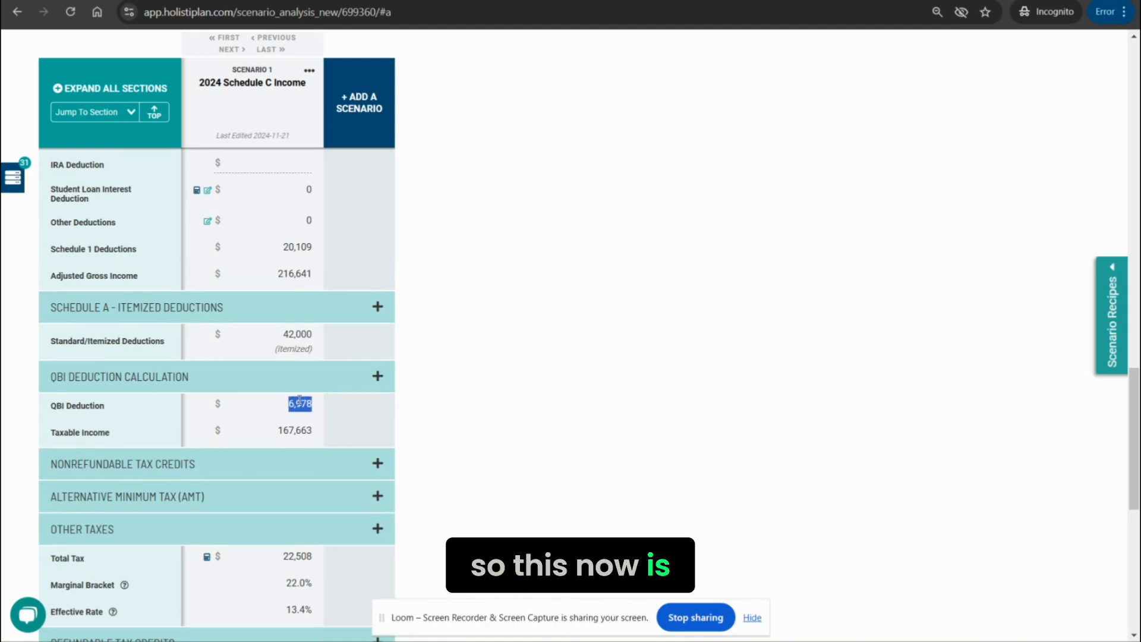